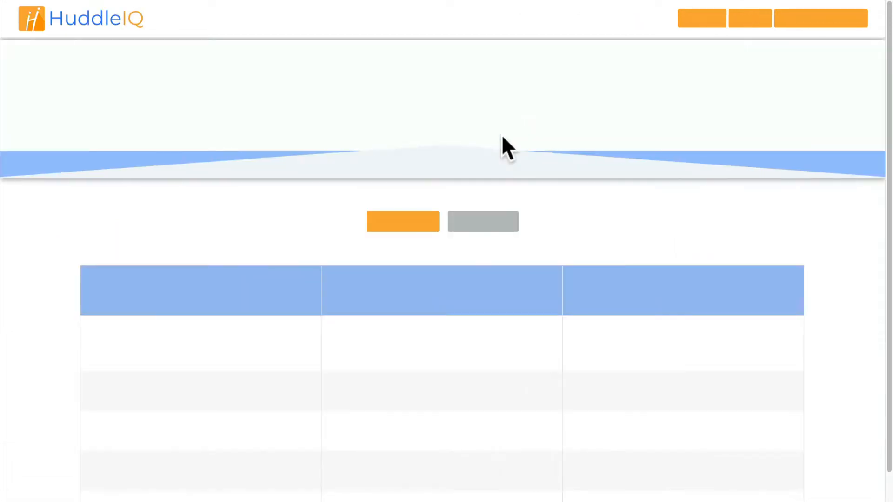
# - Read through the HuddleIQ deal page on AppSumo, covering the starting price, feature descriptions and plan comparison
pyautogui.scroll(-4, 511, 205)
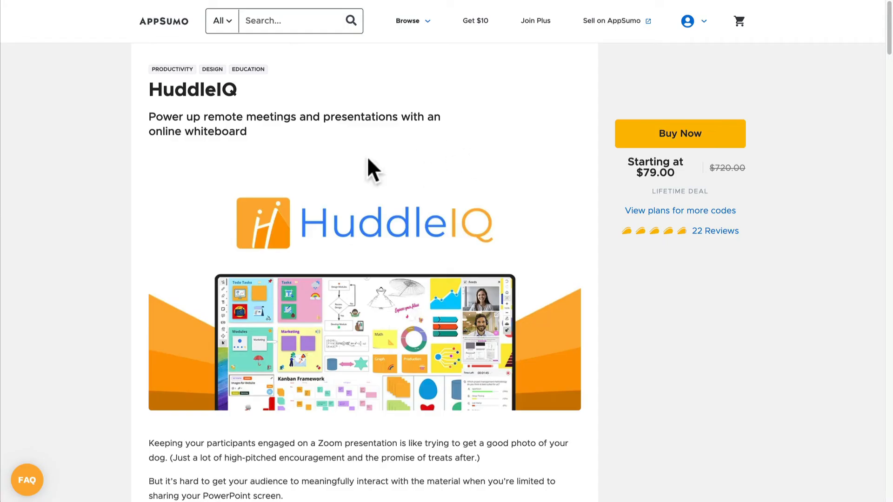
pyautogui.scroll(-15, 482, 196)
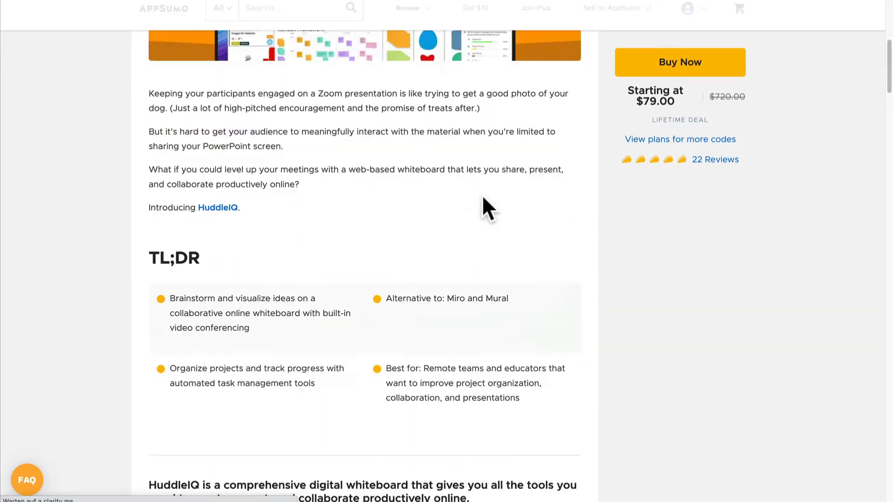
pyautogui.scroll(-6, 482, 194)
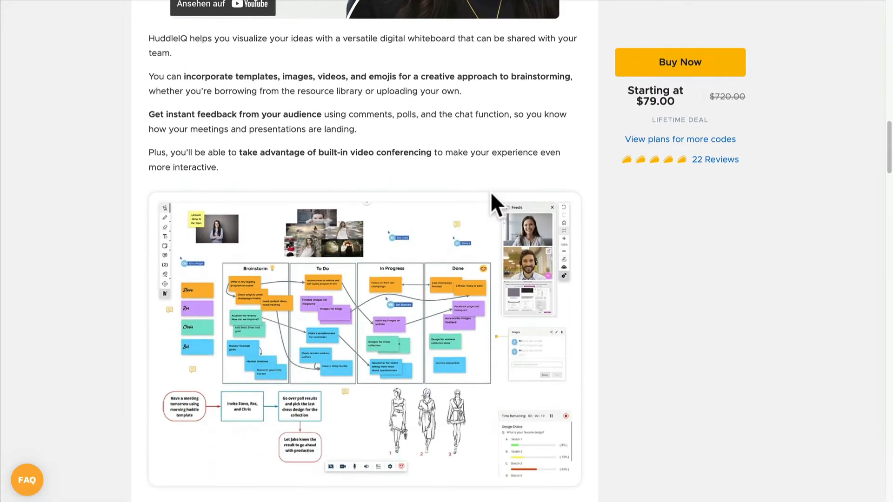
pyautogui.moveTo(641, 98); pyautogui.dragTo(669, 103)
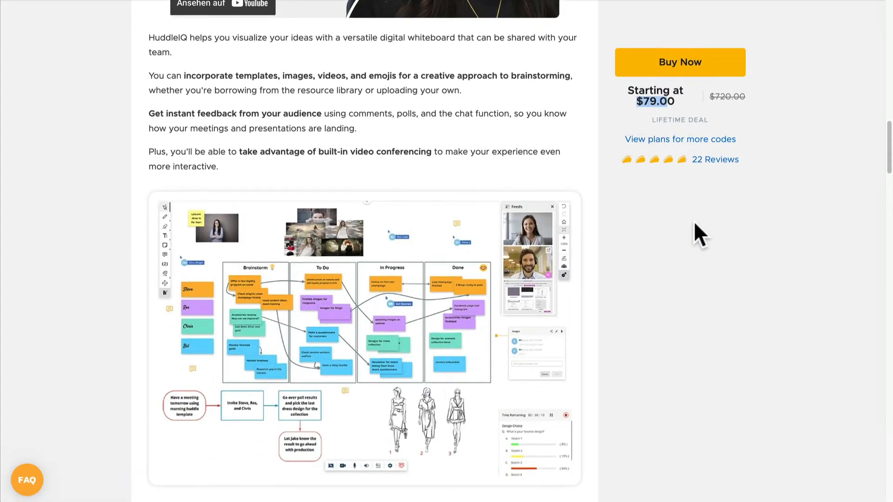
pyautogui.scroll(-5, 694, 222)
pyautogui.scroll(-8, 694, 224)
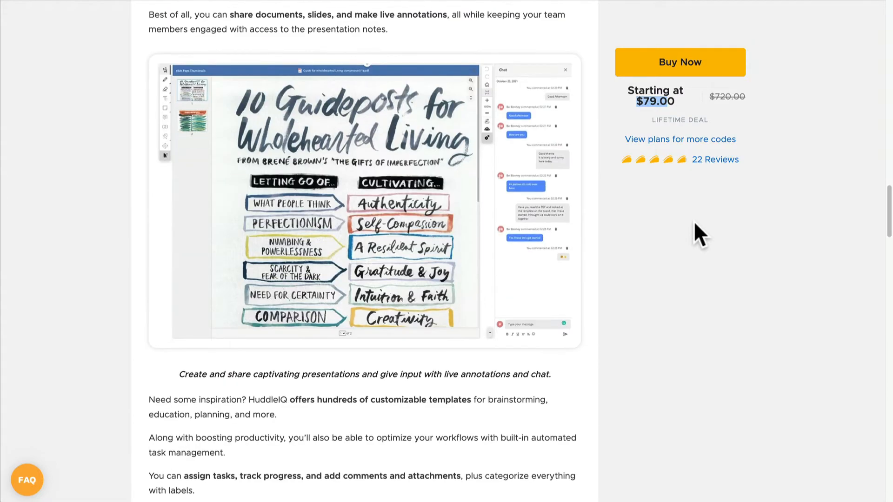
pyautogui.scroll(-9, 695, 223)
pyautogui.scroll(-20, 695, 223)
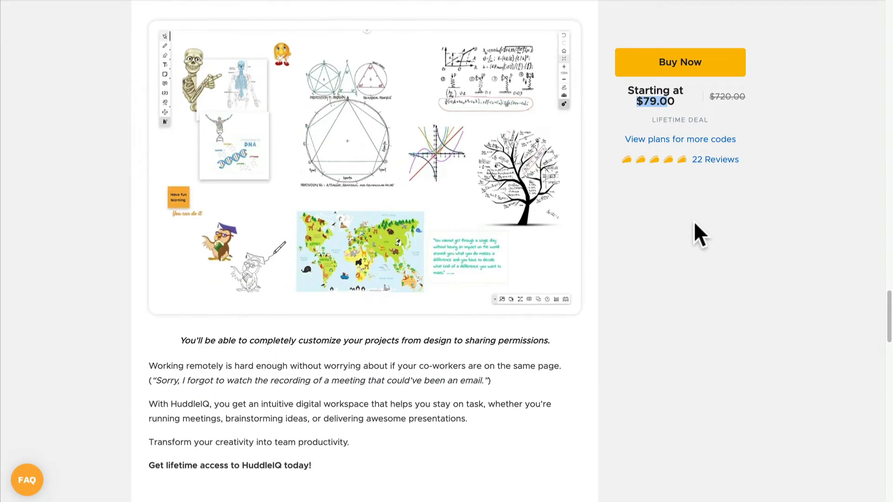
pyautogui.scroll(-10, 695, 223)
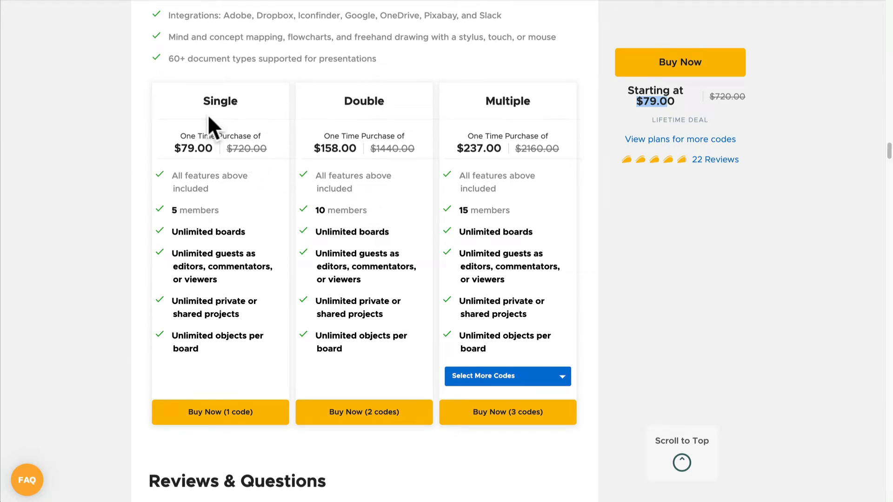
# - Examine the Single plan's unlimited features and compare its member limit with the Double plan's
pyautogui.moveTo(188, 232); pyautogui.dragTo(219, 312)
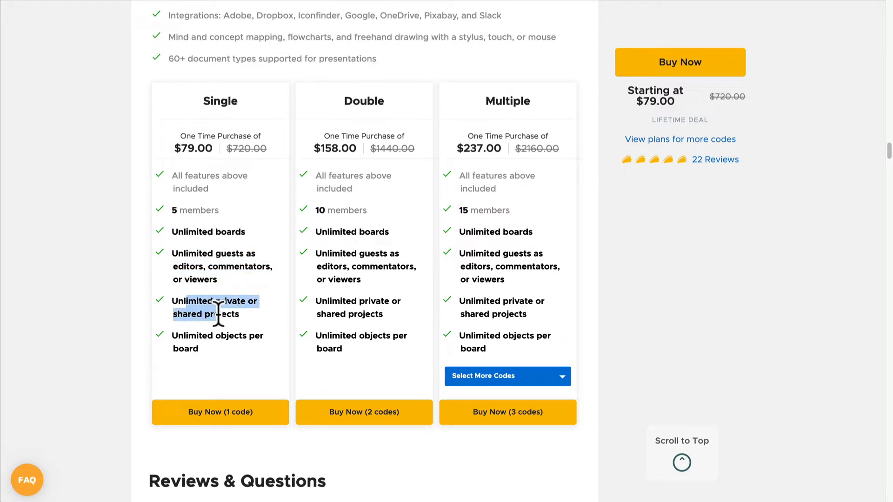
pyautogui.moveTo(178, 337); pyautogui.dragTo(192, 347)
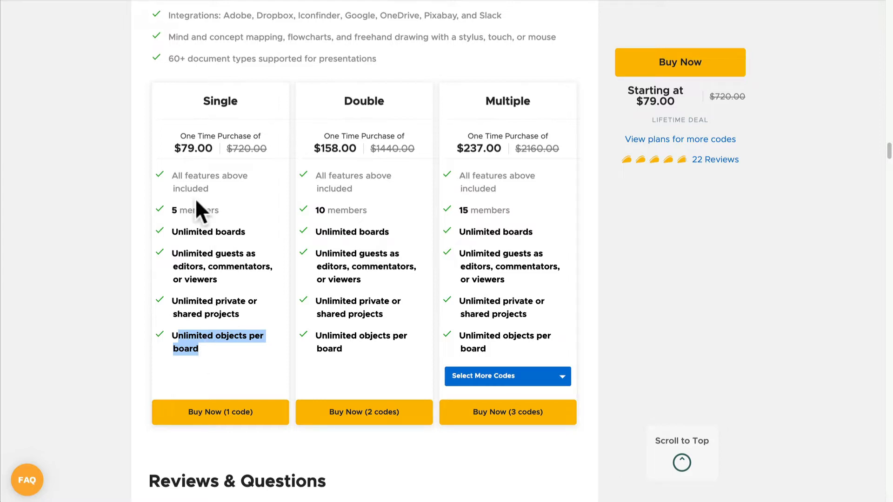
pyautogui.moveTo(173, 209); pyautogui.dragTo(197, 210)
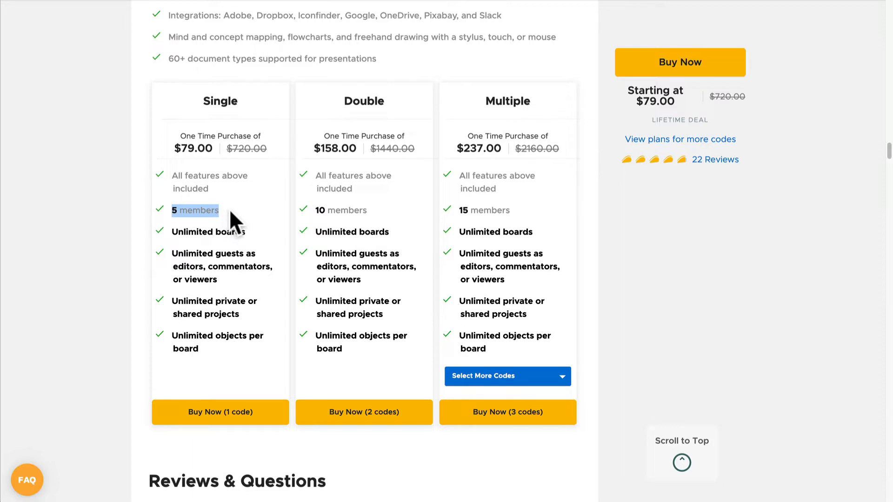
pyautogui.moveTo(318, 207); pyautogui.dragTo(361, 209)
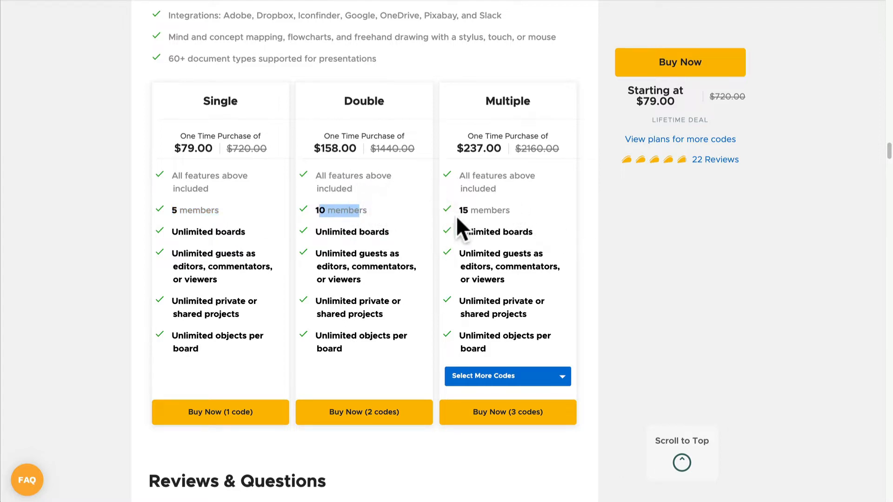
# - Set the Multiple plan to 10 codes and return to the plan comparison
pyautogui.click(559, 378)
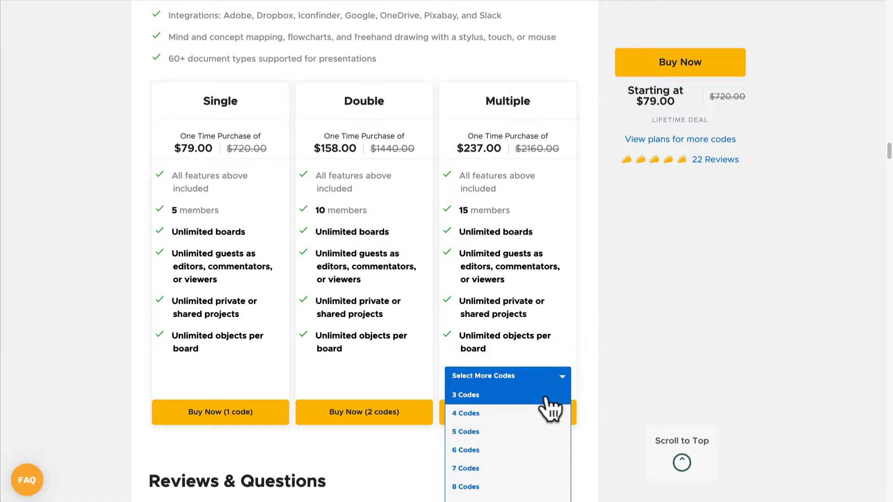
pyautogui.scroll(-4, 542, 405)
pyautogui.click(479, 314)
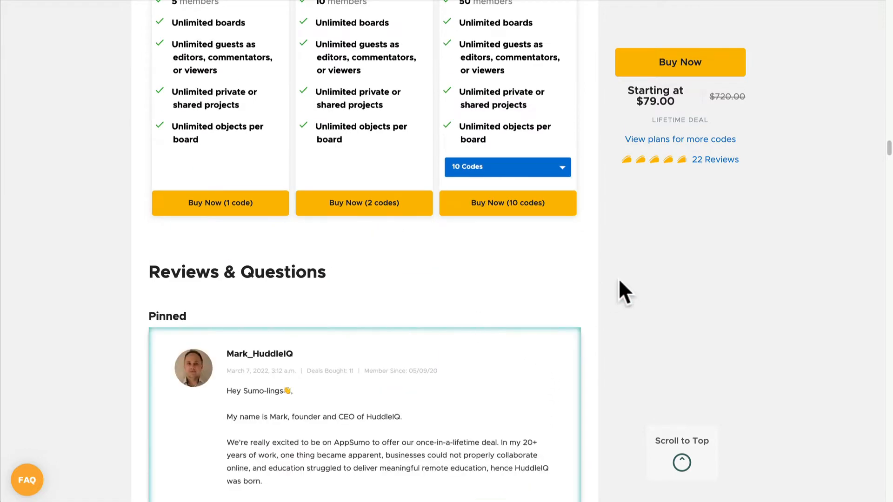
pyautogui.scroll(4, 619, 281)
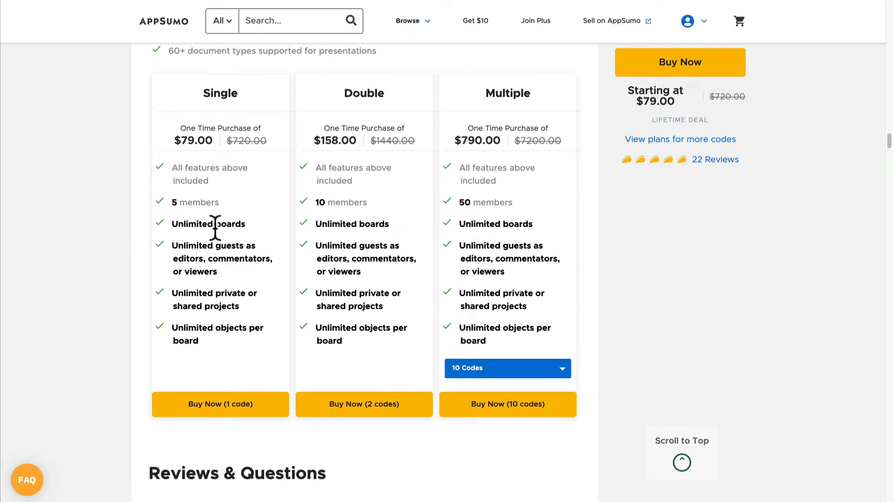
# - Compare the features included in the Single, Double and 10-code Multiple plans
pyautogui.moveTo(215, 226); pyautogui.dragTo(524, 322)
pyautogui.click(521, 321)
pyautogui.moveTo(261, 232); pyautogui.dragTo(266, 294)
pyautogui.moveTo(318, 225); pyautogui.dragTo(400, 340)
pyautogui.moveTo(535, 232); pyautogui.dragTo(510, 278)
pyautogui.click(508, 278)
pyautogui.moveTo(185, 168); pyautogui.dragTo(223, 319)
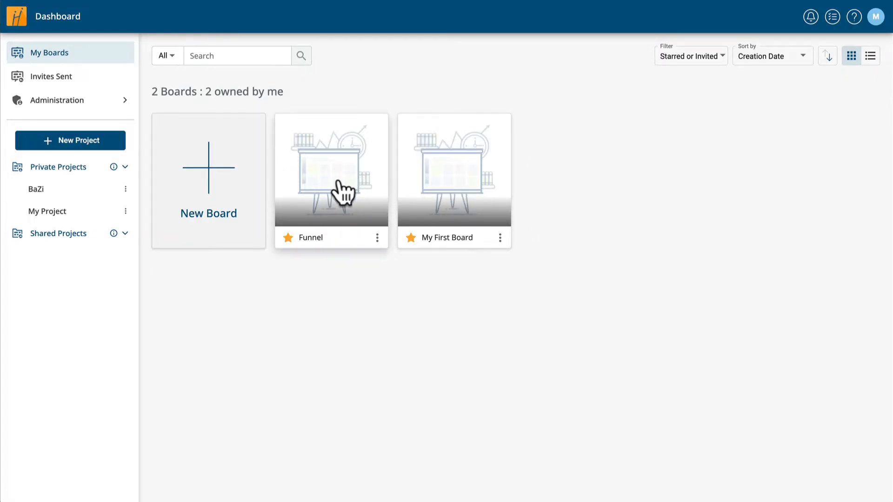
# - Switch to the HuddleIQ dashboard and create a new board named Test in My Project
pyautogui.click(222, 168)
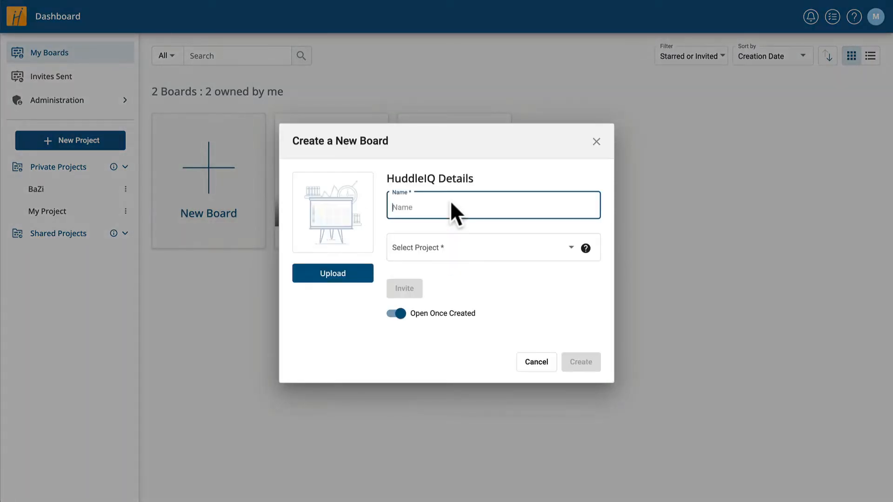
pyautogui.write('Test')
pyautogui.click(492, 251)
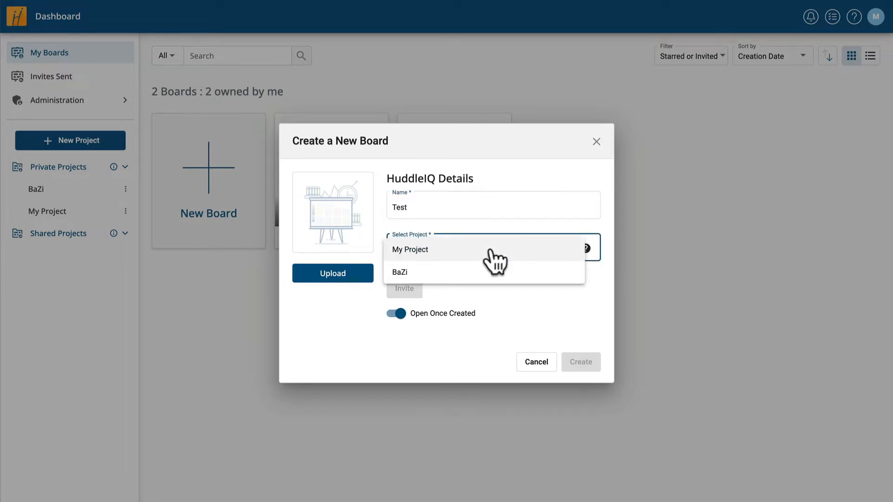
pyautogui.click(413, 250)
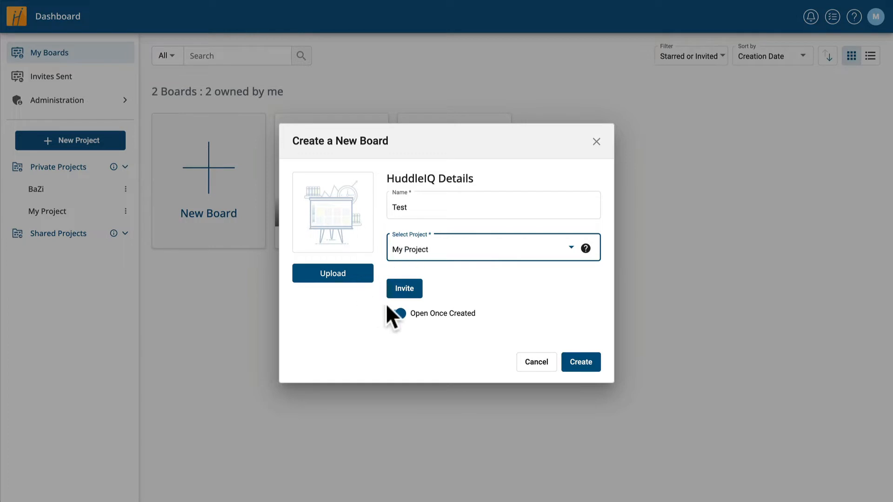
pyautogui.click(579, 365)
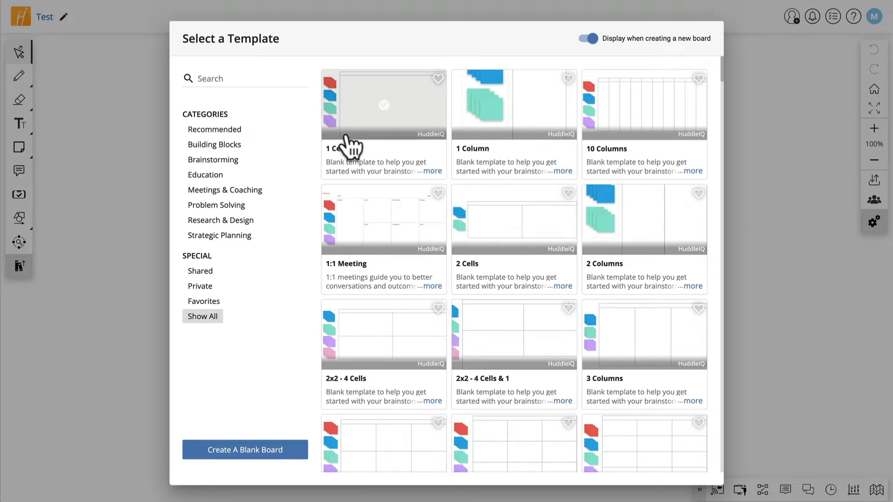
# - Browse the complete template library, from the cell and column layouts through to the Yearly Calendar
pyautogui.scroll(-4, 393, 175)
pyautogui.scroll(-6, 395, 176)
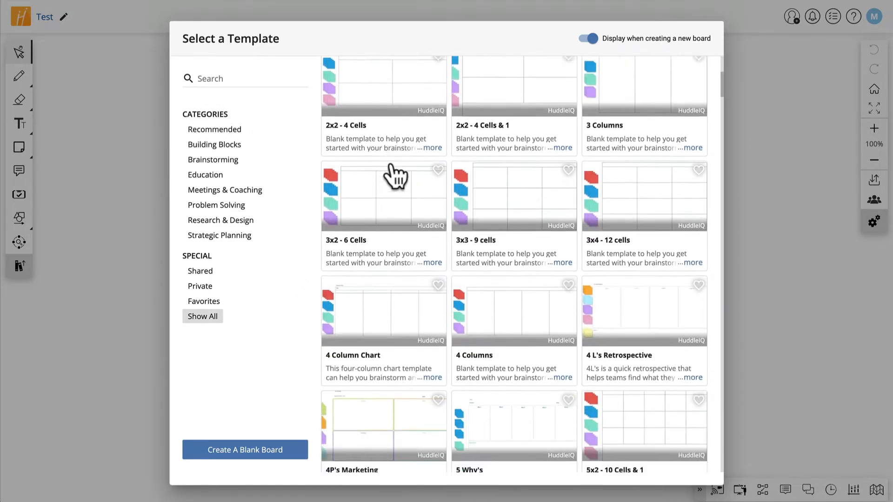
pyautogui.scroll(-5, 418, 216)
pyautogui.scroll(-1, 420, 216)
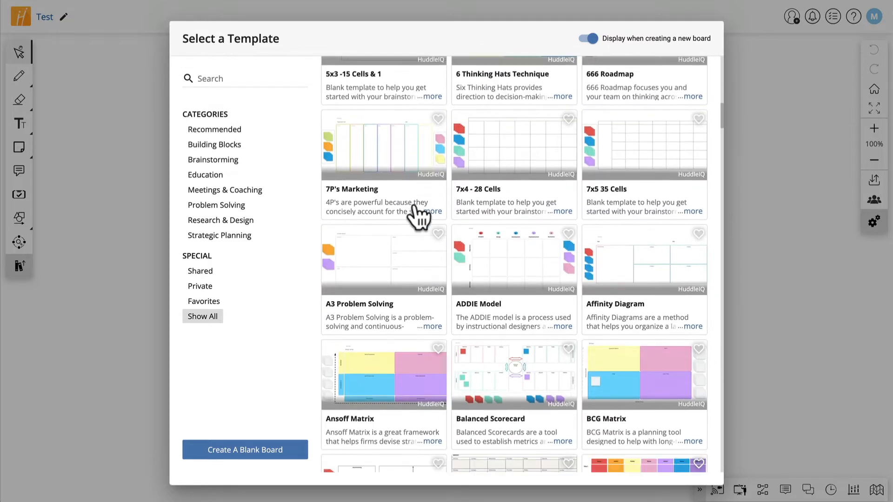
pyautogui.scroll(-4, 419, 217)
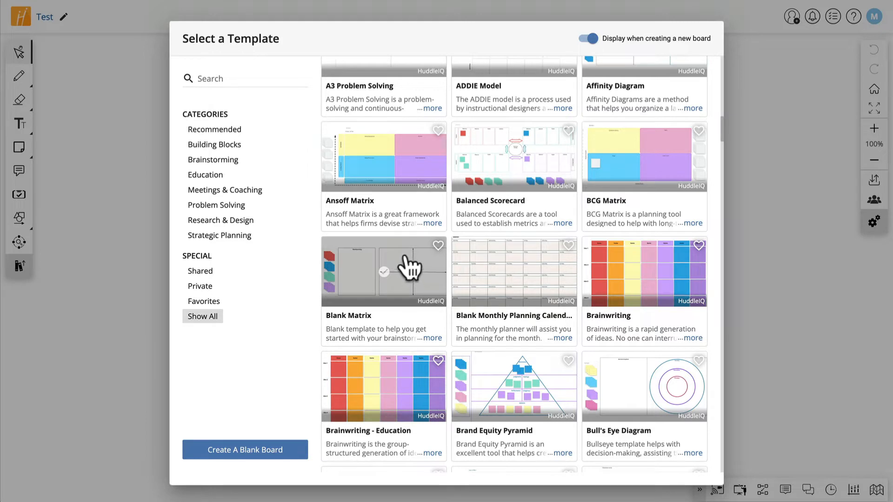
pyautogui.scroll(-1, 409, 268)
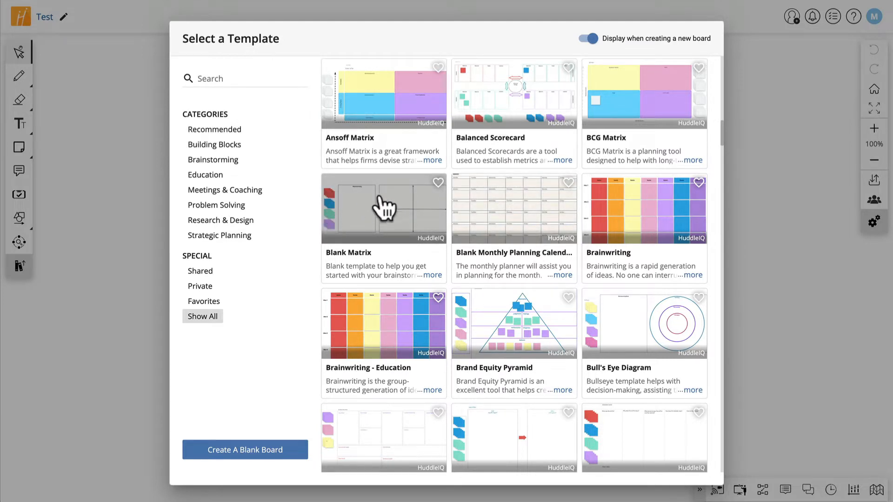
pyautogui.scroll(-4, 532, 221)
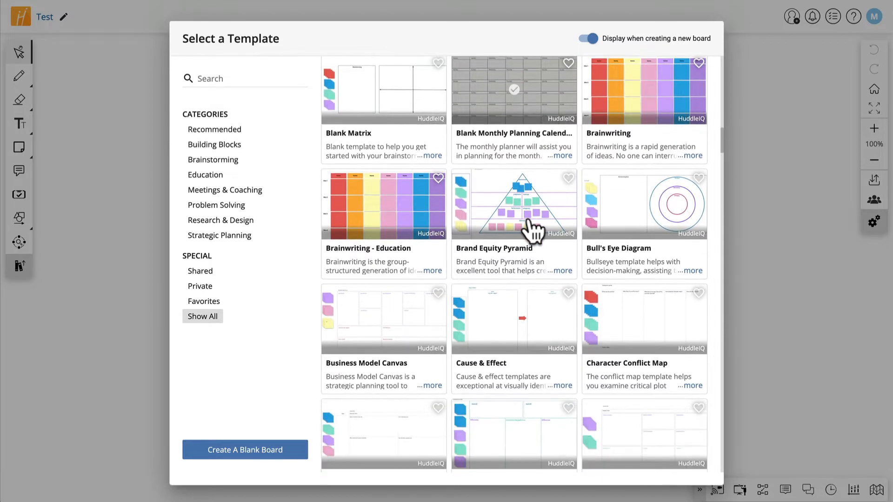
pyautogui.scroll(-7, 532, 230)
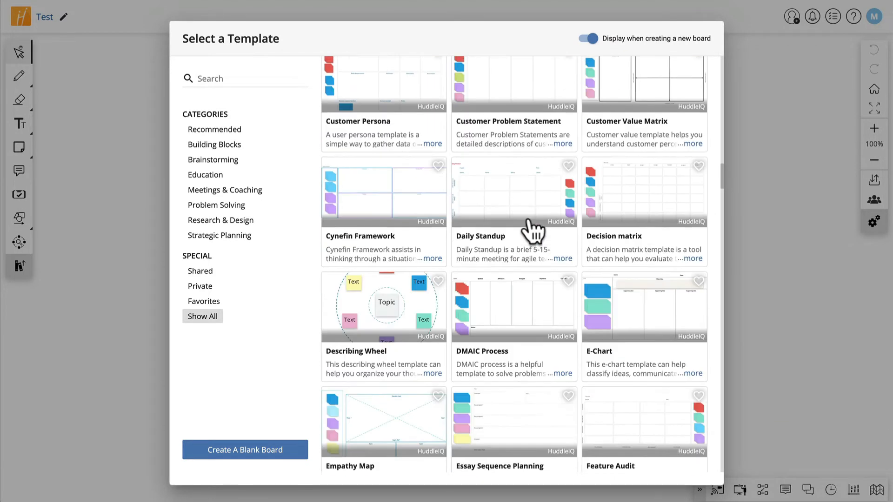
pyautogui.scroll(-5, 533, 230)
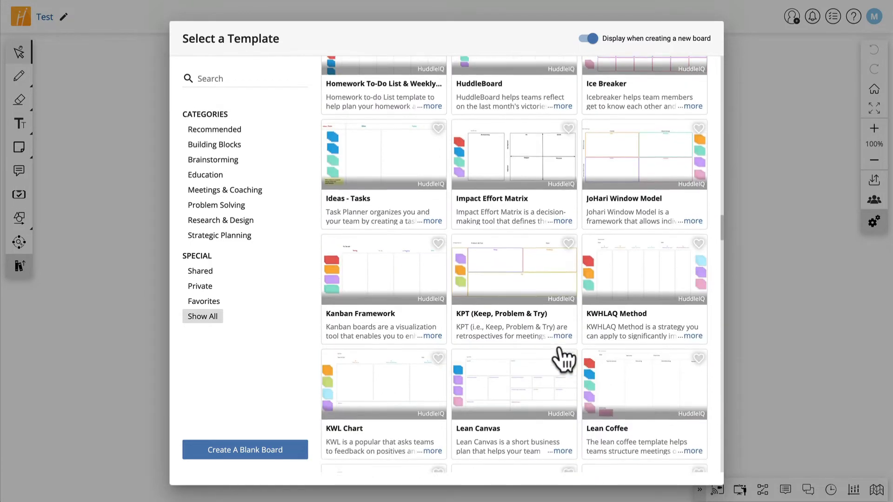
pyautogui.scroll(-15, 564, 360)
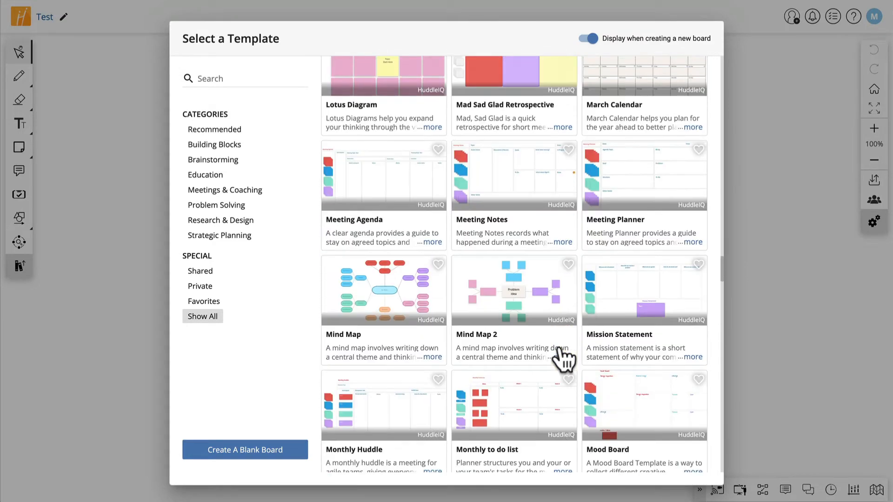
pyautogui.scroll(-5, 565, 359)
pyautogui.scroll(-8, 564, 359)
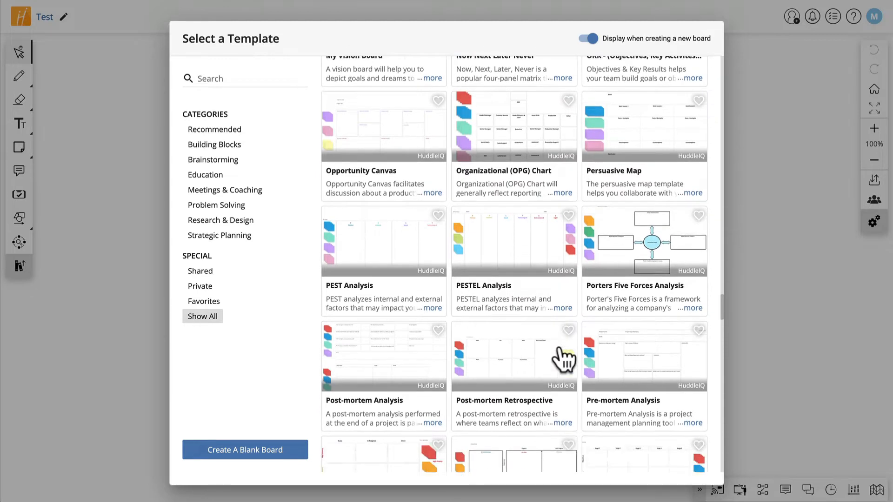
pyautogui.scroll(-10, 564, 360)
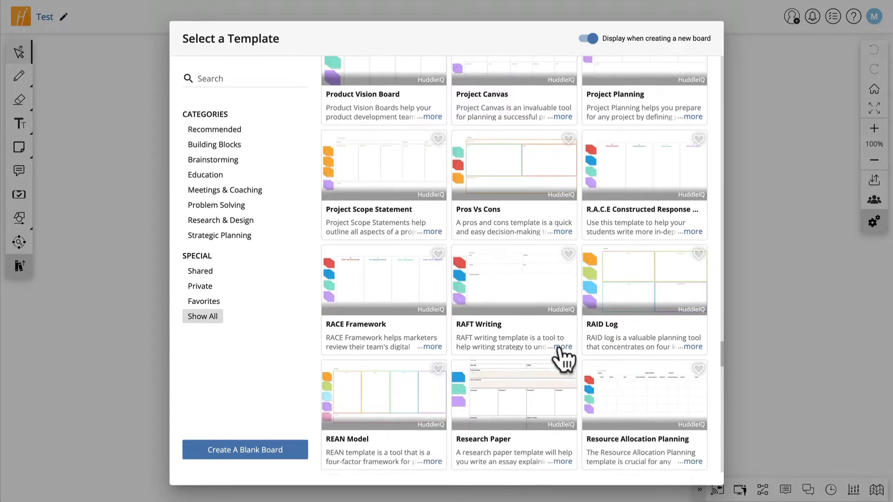
pyautogui.scroll(-10, 564, 359)
pyautogui.scroll(-10, 564, 359)
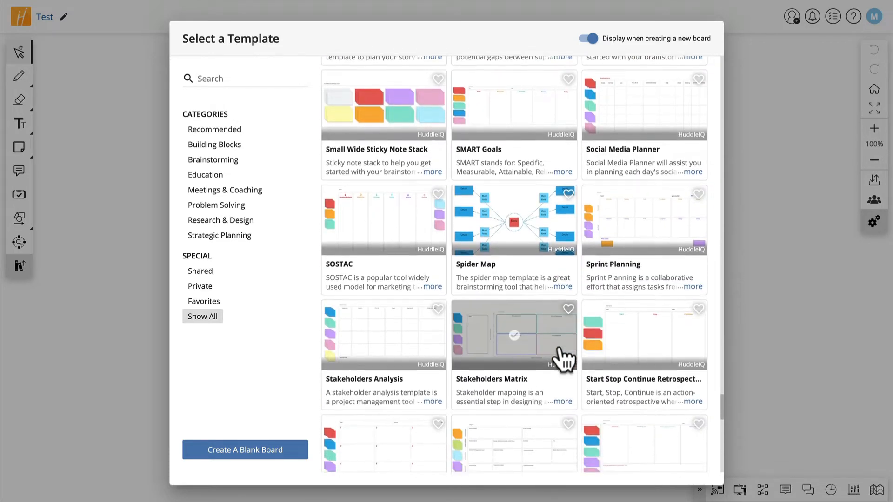
pyautogui.scroll(-2, 564, 360)
pyautogui.scroll(-10, 568, 209)
pyautogui.scroll(-6, 568, 209)
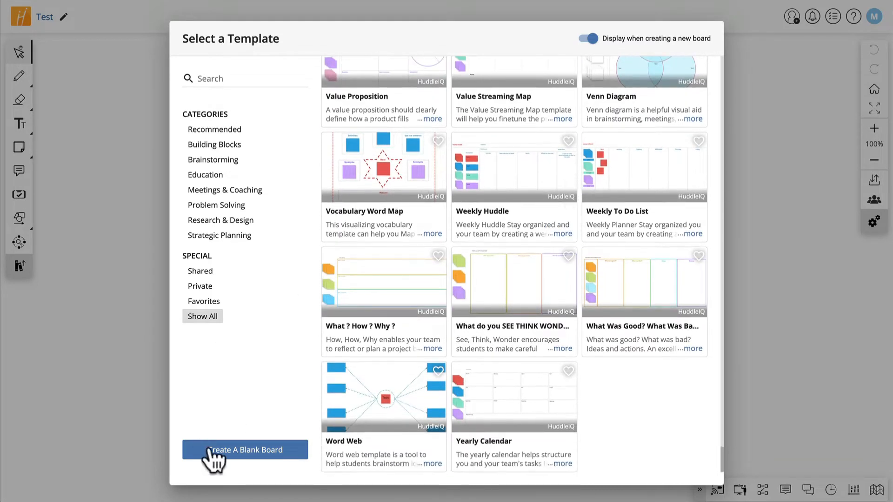
# - Start from a blank board and scribble several thin blue freehand strokes across it with the Pen
pyautogui.click(243, 451)
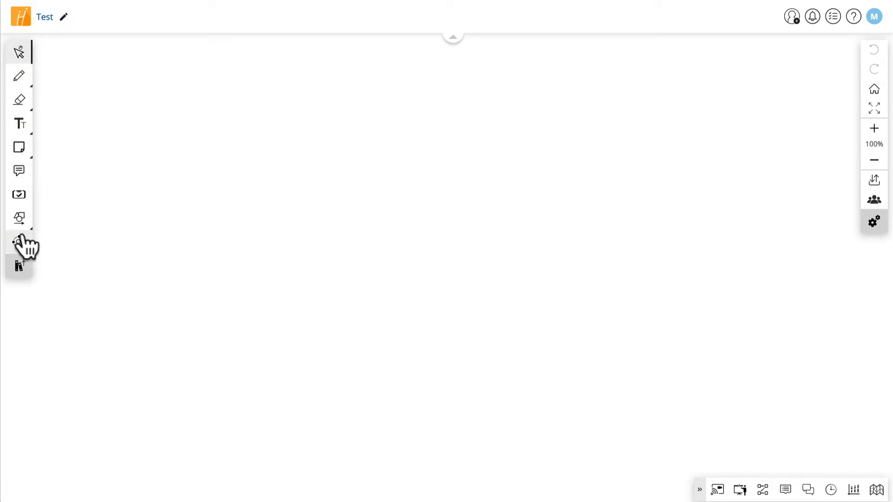
pyautogui.click(19, 75)
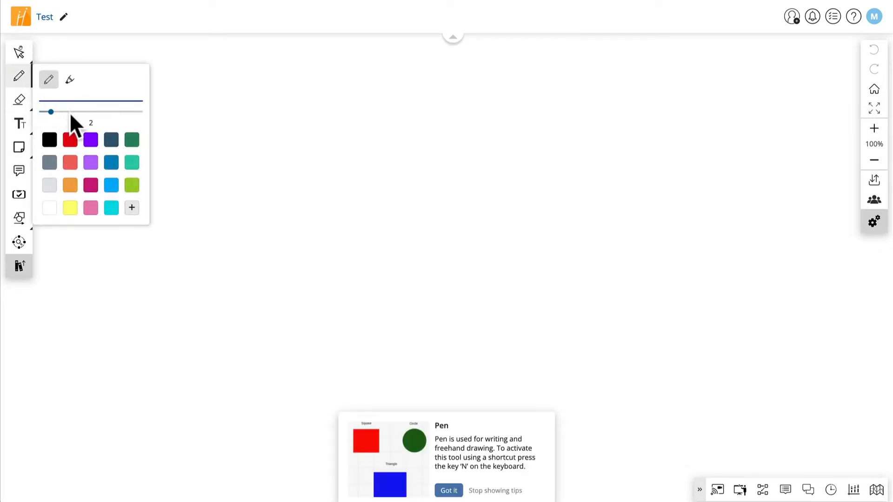
pyautogui.moveTo(220, 224)
pyautogui.mouseDown()
pyautogui.moveTo(412, 181)
pyautogui.moveTo(396, 177)
pyautogui.moveTo(374, 256)
pyautogui.moveTo(584, 209)
pyautogui.moveTo(490, 164)
pyautogui.moveTo(560, 165)
pyautogui.moveTo(588, 201)
pyautogui.moveTo(453, 61)
pyautogui.moveTo(480, 173)
pyautogui.moveTo(415, 213)
pyautogui.moveTo(393, 246)
pyautogui.mouseUp()
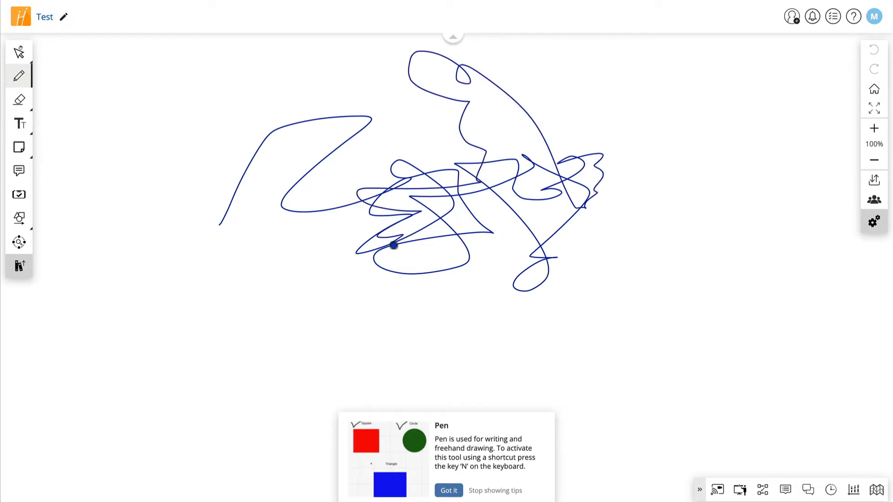
pyautogui.moveTo(317, 281)
pyautogui.mouseDown()
pyautogui.moveTo(305, 331)
pyautogui.moveTo(494, 347)
pyautogui.mouseUp()
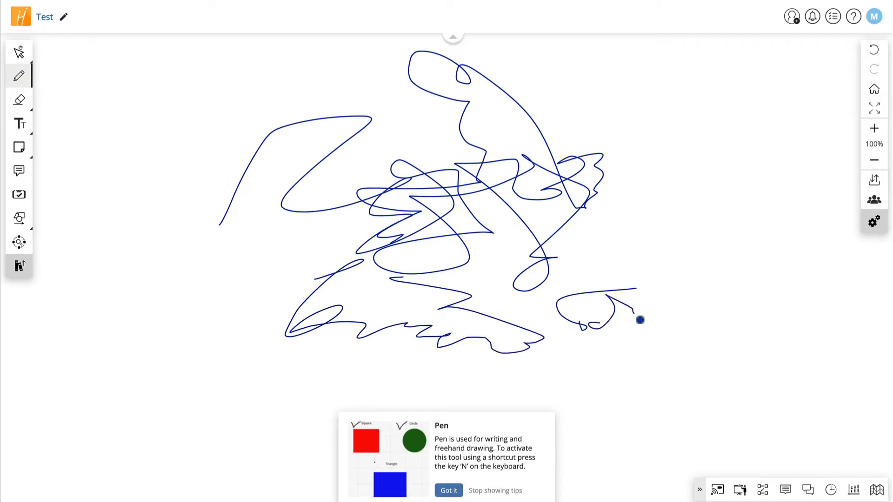
pyautogui.moveTo(715, 248)
pyautogui.mouseDown()
pyautogui.moveTo(604, 183)
pyautogui.moveTo(656, 144)
pyautogui.moveTo(556, 193)
pyautogui.mouseUp()
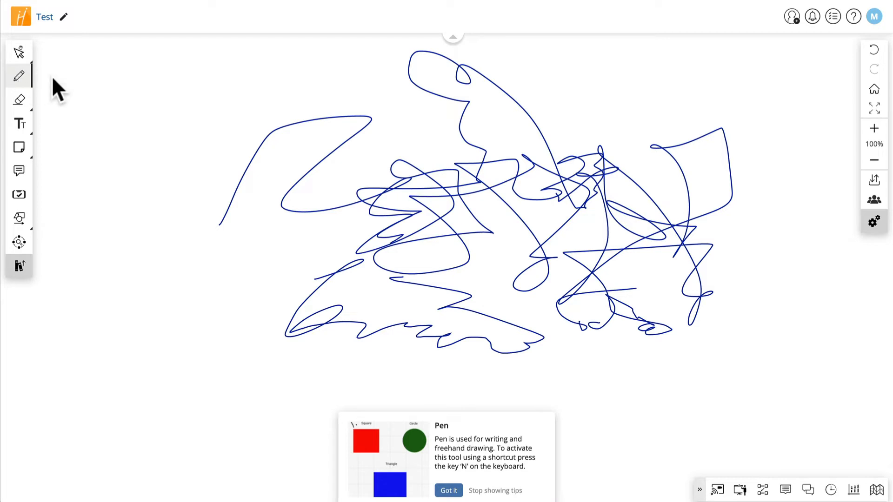
# - Set the pen to thickness 6 and red, and draw a loop over the blue scribbles
pyautogui.click(21, 78)
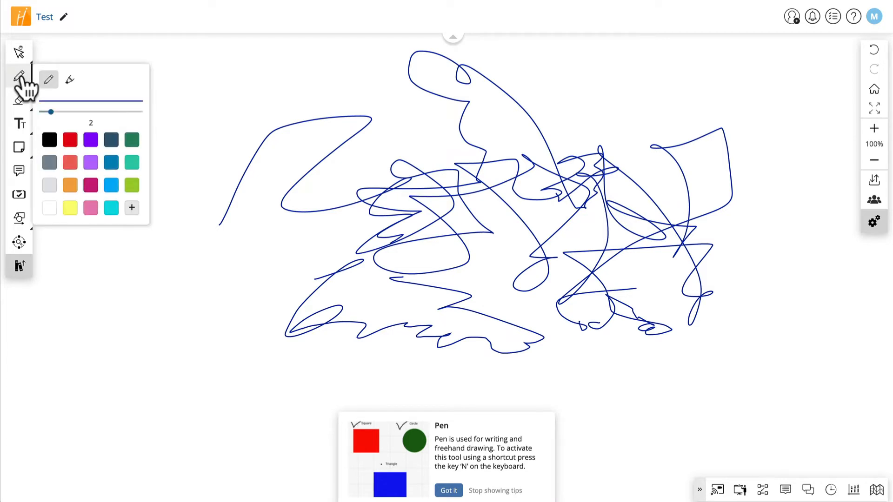
pyautogui.moveTo(50, 113)
pyautogui.mouseDown()
pyautogui.moveTo(145, 112)
pyautogui.moveTo(87, 114)
pyautogui.mouseUp()
pyautogui.click(70, 143)
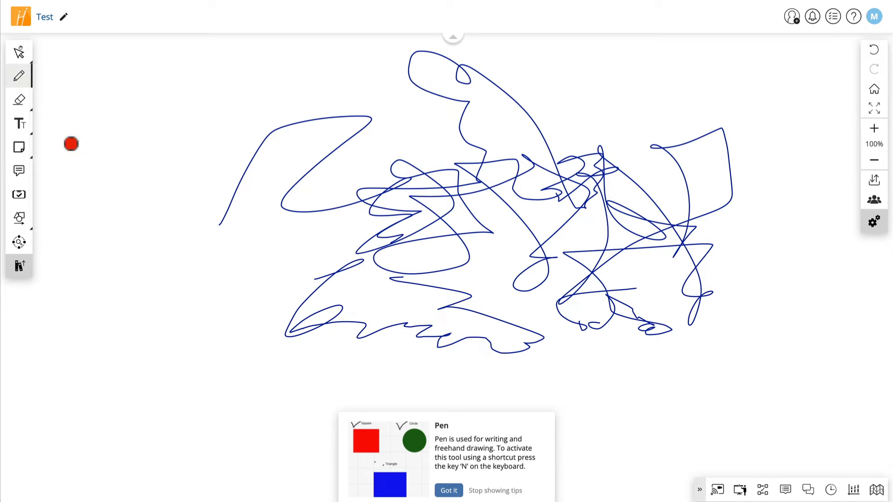
pyautogui.moveTo(328, 192); pyautogui.dragTo(320, 214)
# - Mix a custom bright green pen colour and draw a freehand stroke with it across the scribbles
pyautogui.click(19, 75)
pyautogui.click(132, 210)
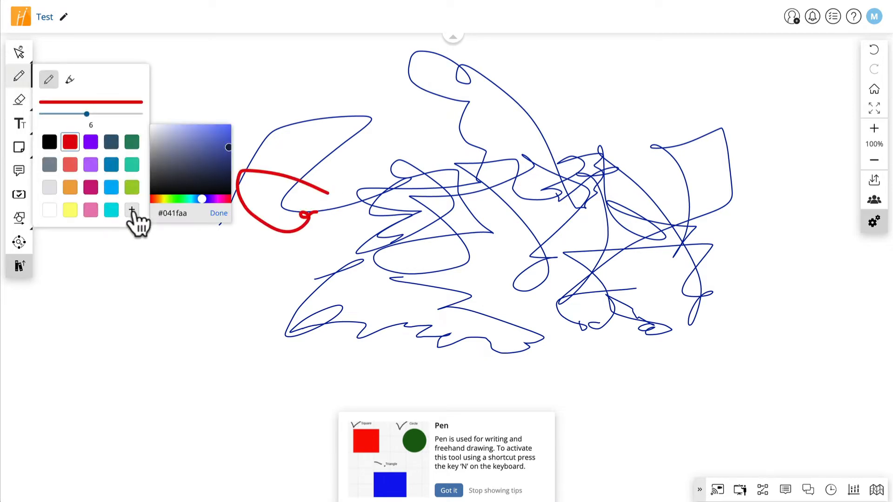
pyautogui.moveTo(202, 199)
pyautogui.mouseDown()
pyautogui.moveTo(166, 199)
pyautogui.moveTo(175, 198)
pyautogui.mouseUp()
pyautogui.moveTo(228, 147); pyautogui.dragTo(233, 135)
pyautogui.moveTo(297, 137)
pyautogui.mouseDown()
pyautogui.moveTo(294, 185)
pyautogui.moveTo(430, 176)
pyautogui.moveTo(433, 144)
pyautogui.mouseUp()
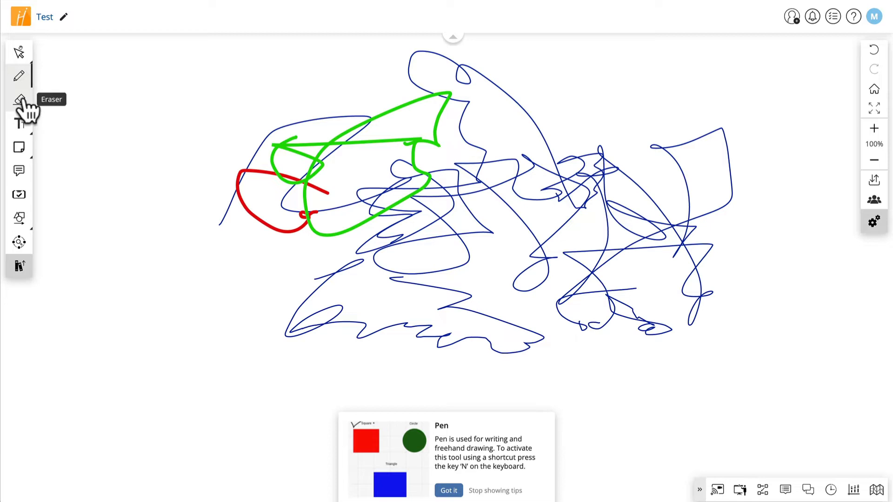
# - Clear all the pen strokes from the board, first with the stroke eraser and finally with the region eraser
pyautogui.click(22, 100)
pyautogui.moveTo(253, 156)
pyautogui.mouseDown()
pyautogui.moveTo(315, 155)
pyautogui.moveTo(293, 193)
pyautogui.mouseUp()
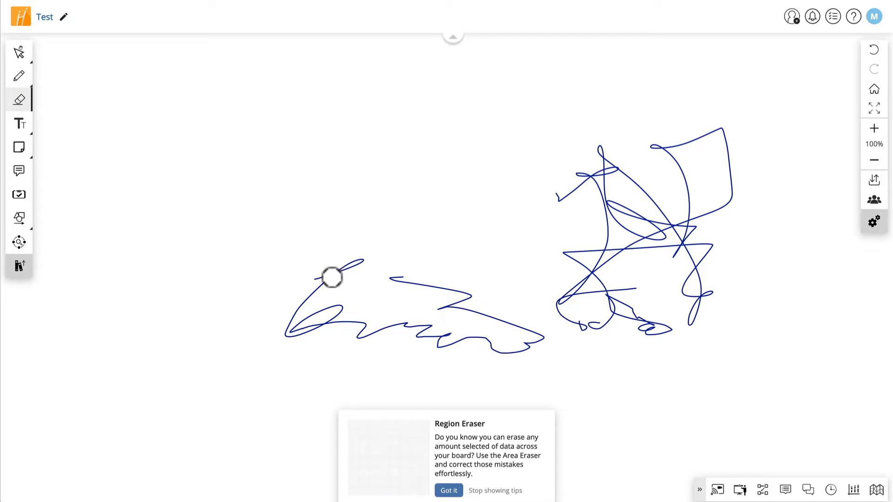
pyautogui.click(22, 103)
pyautogui.click(68, 101)
pyautogui.moveTo(454, 336); pyautogui.dragTo(809, 354)
pyautogui.moveTo(562, 338)
pyautogui.mouseDown()
pyautogui.moveTo(801, 65)
pyautogui.moveTo(788, 72)
pyautogui.mouseUp()
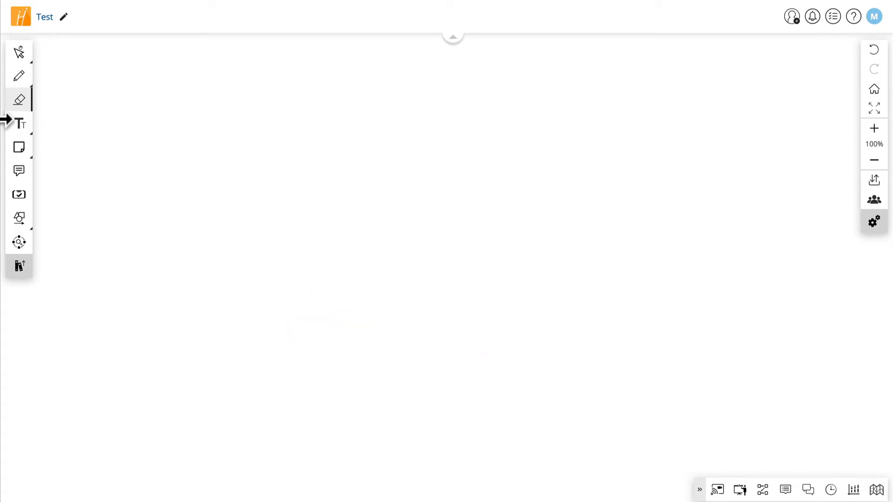
# - Add the black Open Sans text "Dies ist ein Text" to the upper area of the board
pyautogui.click(20, 123)
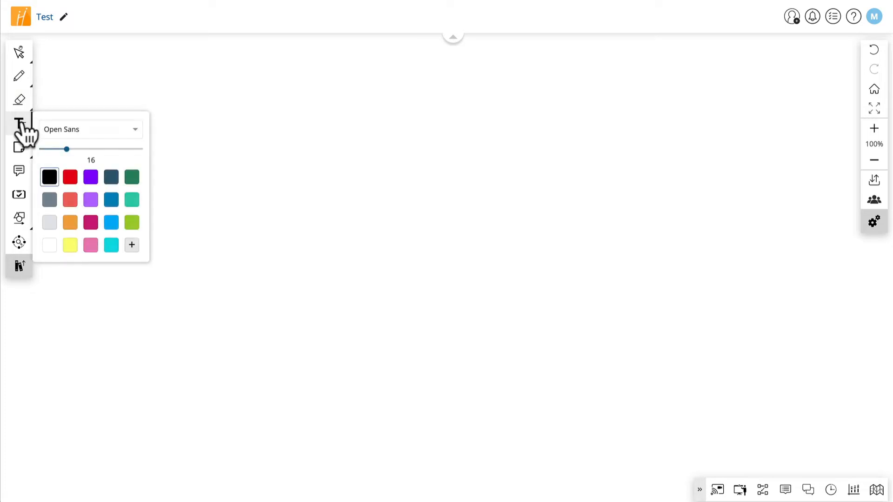
pyautogui.click(281, 194)
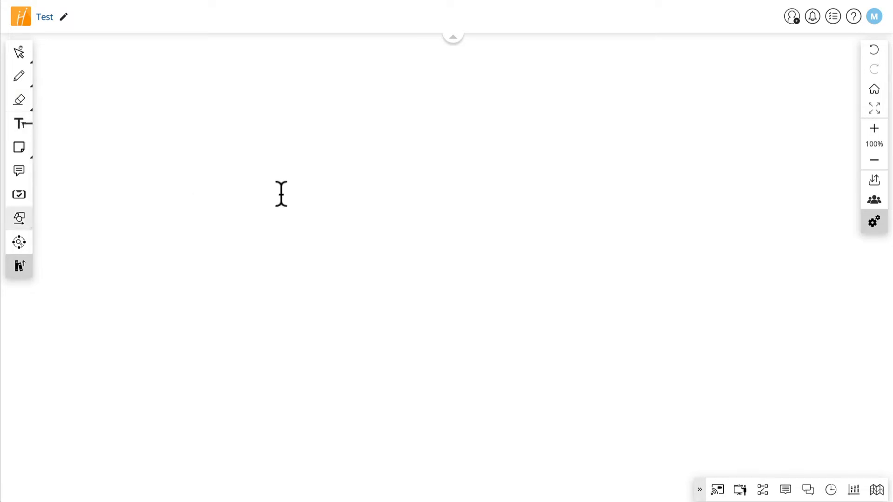
pyautogui.write('Dies ist ein text')
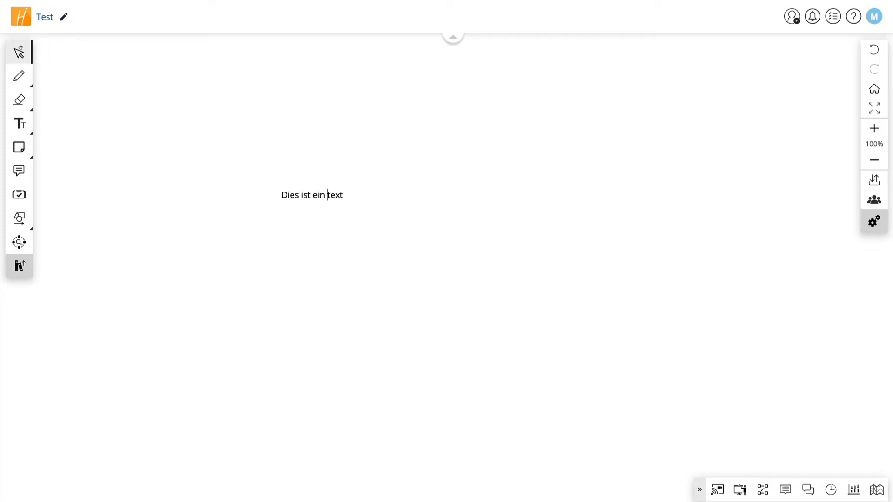
pyautogui.press('Delete')
pyautogui.write('Text')
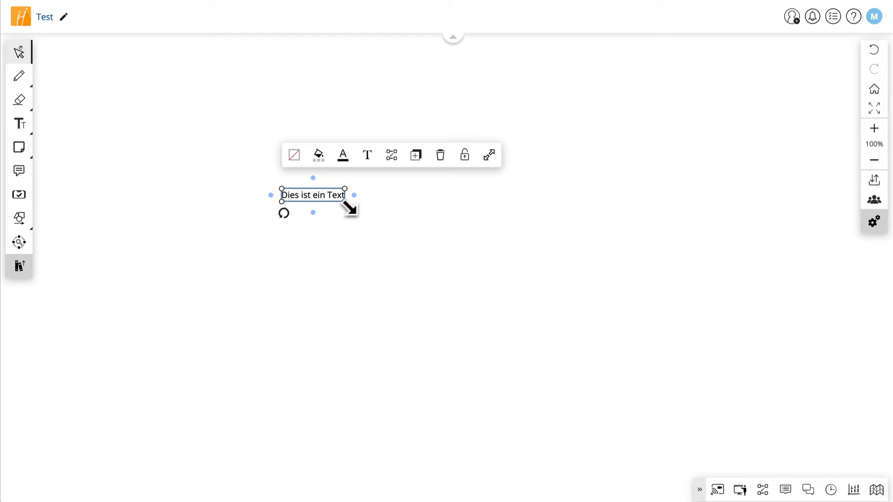
# - Enlarge the text to about size 23 and give it a pale yellow fill
pyautogui.moveTo(348, 203); pyautogui.dragTo(372, 206)
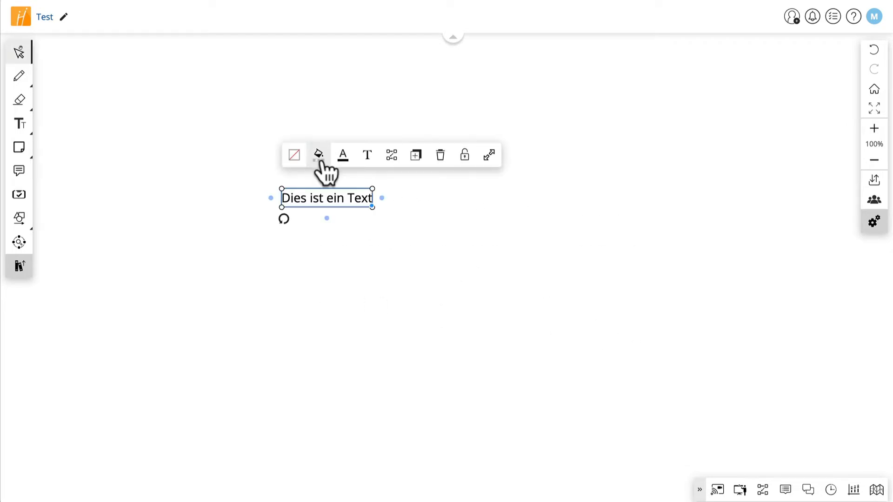
pyautogui.click(318, 155)
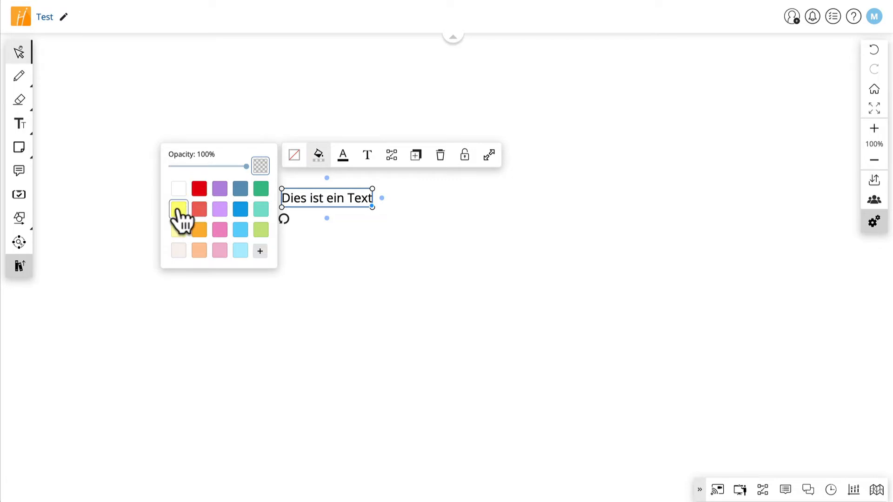
pyautogui.click(180, 229)
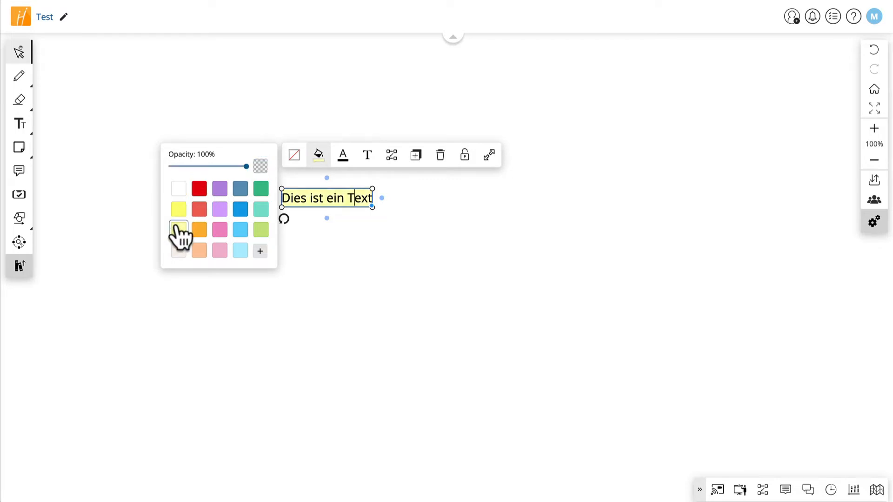
# - Insert a smiley emoji before the word "Text" and separate it from the word with a space
pyautogui.click(343, 157)
pyautogui.click(367, 156)
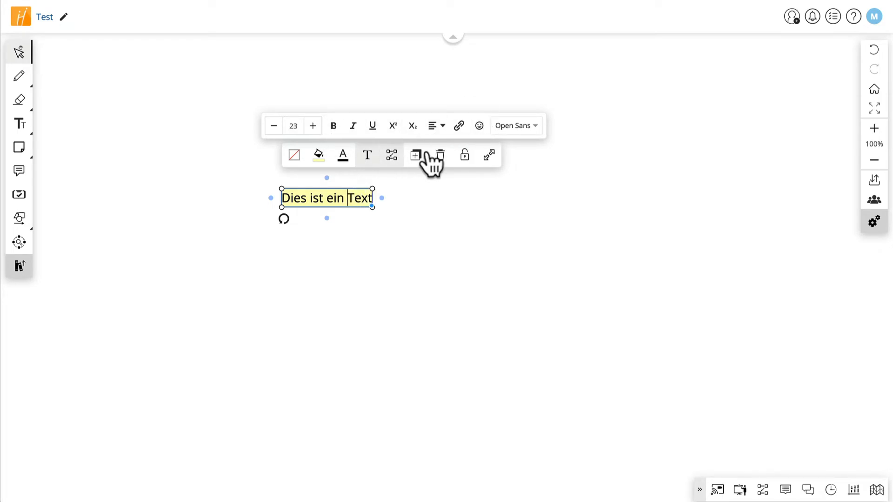
pyautogui.click(480, 126)
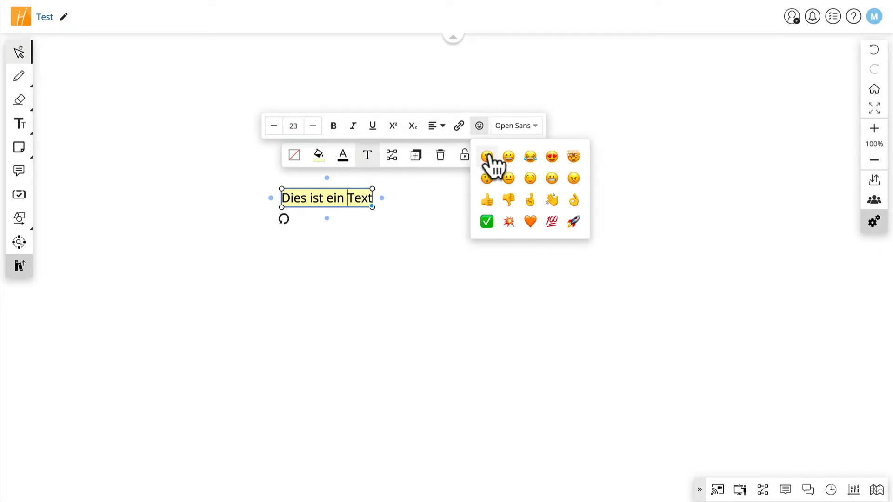
pyautogui.click(487, 155)
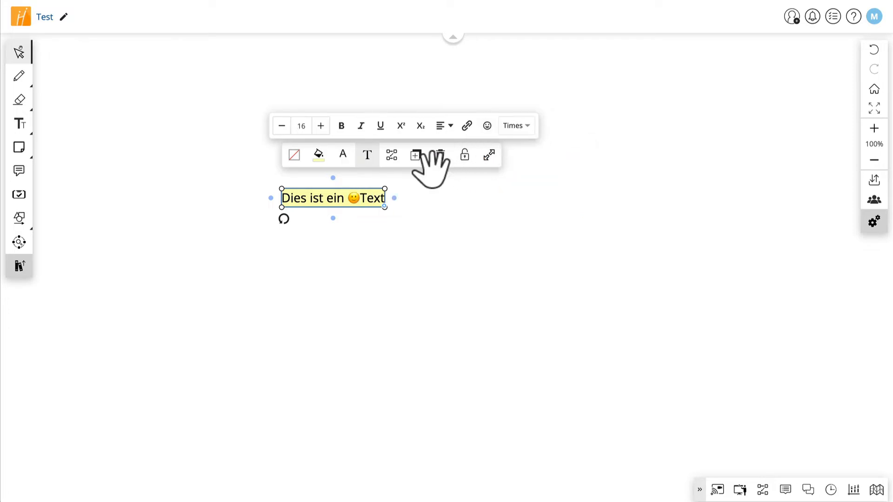
pyautogui.click(365, 196)
pyautogui.press('BackSpace')
pyautogui.write('T')
pyautogui.click(406, 175)
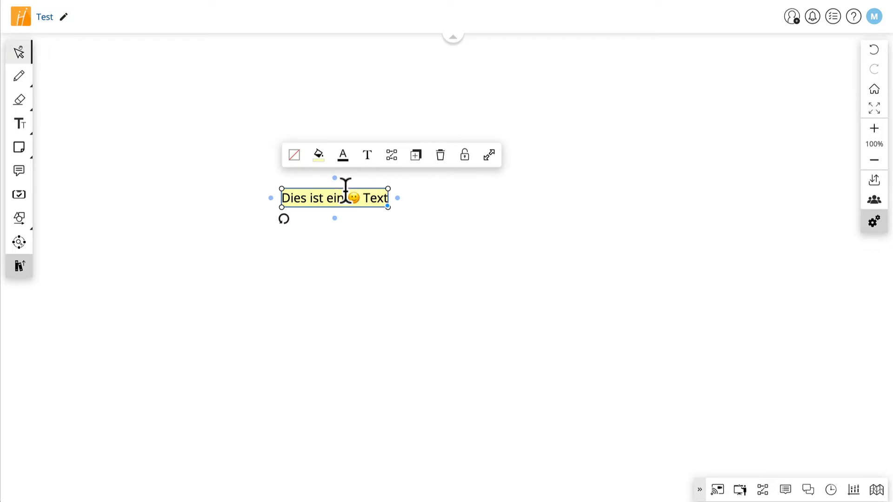
# - Duplicate the text to the right of the original and connect the two with an arrow
pyautogui.click(415, 156)
pyautogui.moveTo(357, 226); pyautogui.dragTo(492, 200)
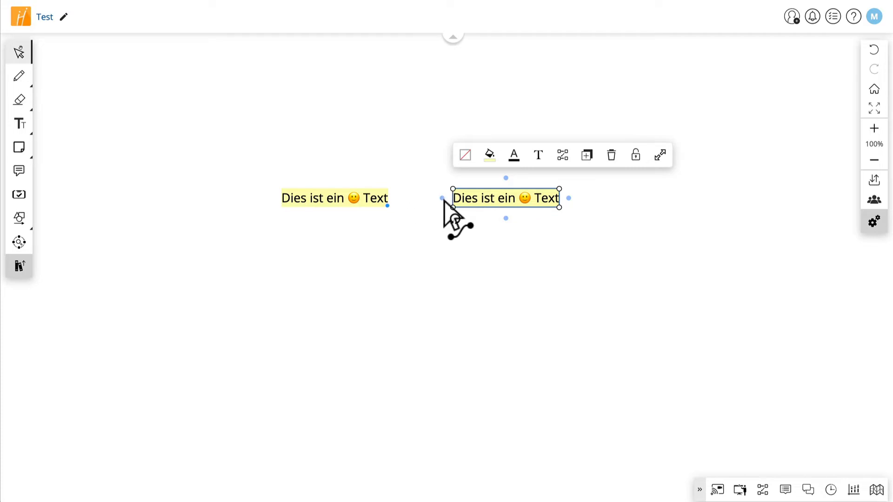
pyautogui.click(362, 202)
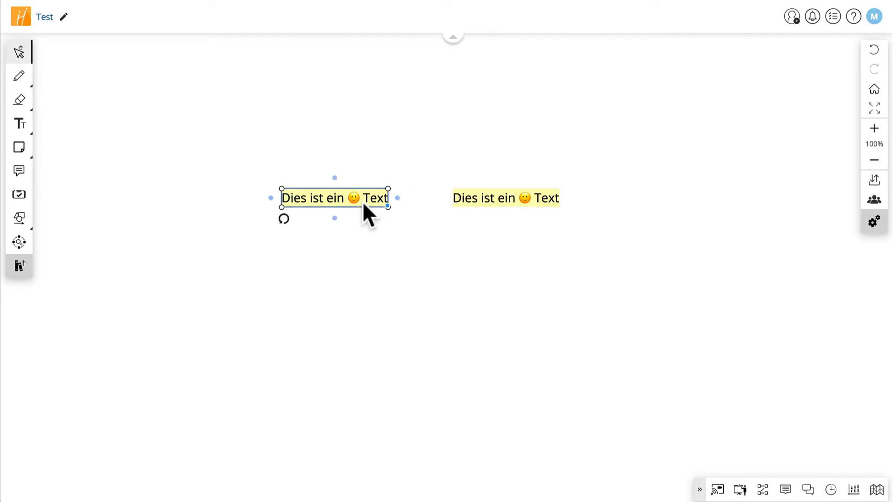
pyautogui.click(397, 199)
pyautogui.moveTo(411, 205); pyautogui.dragTo(630, 147)
pyautogui.moveTo(684, 164); pyautogui.dragTo(551, 168)
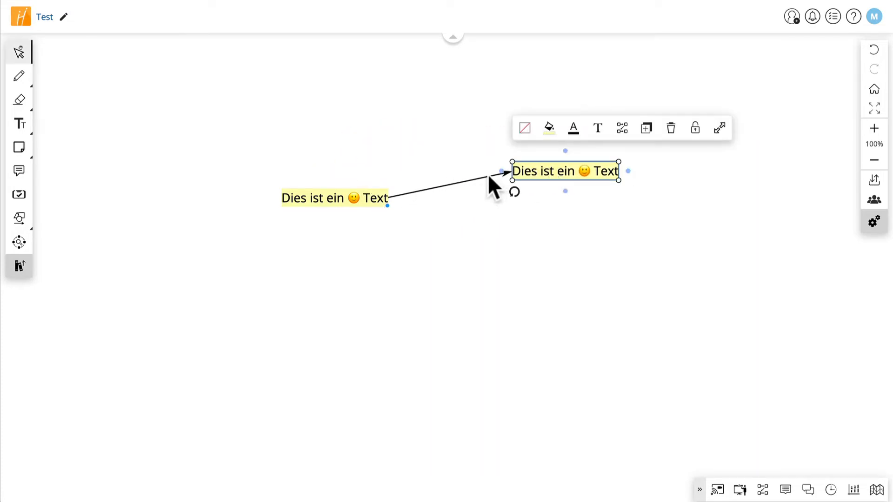
# - Style the connector as a dashed line with a filled arrowhead at its start and a hollow diamond at its end
pyautogui.click(467, 179)
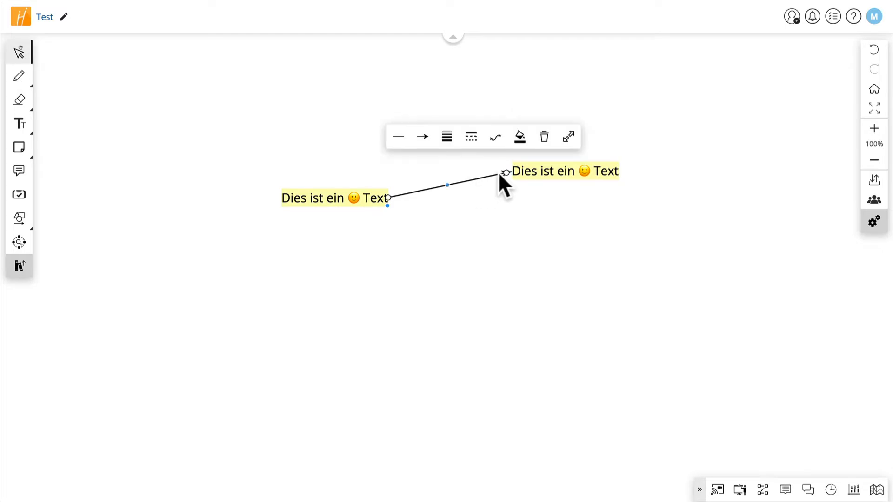
pyautogui.click(422, 139)
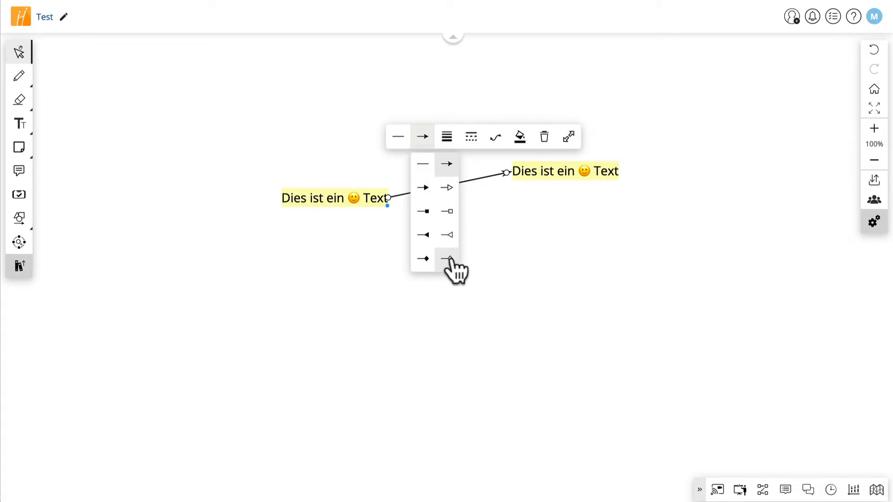
pyautogui.click(398, 137)
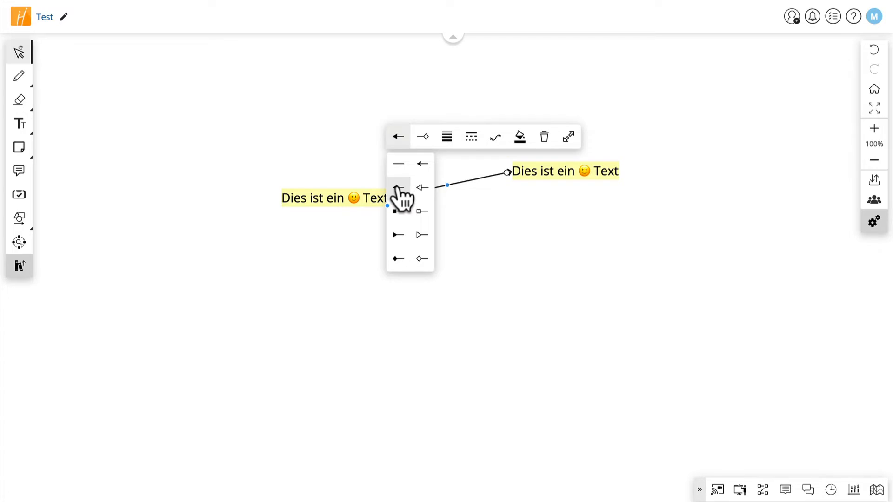
pyautogui.click(446, 137)
pyautogui.click(470, 137)
pyautogui.click(471, 186)
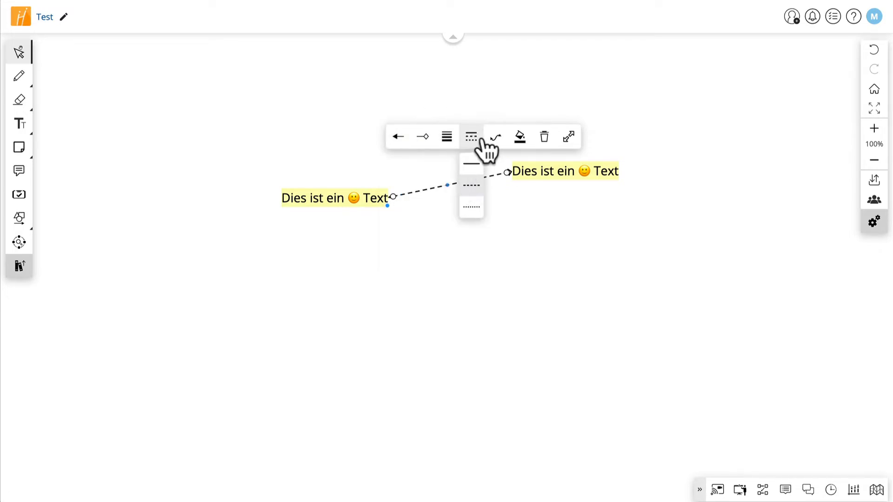
# - Bend the curved connector upward at its midpoint and reposition the duplicated text higher up
pyautogui.click(496, 137)
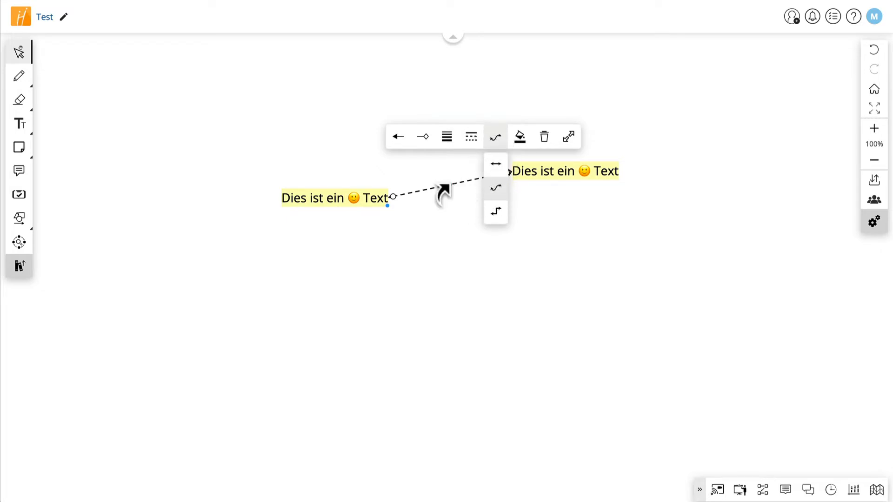
pyautogui.moveTo(442, 188); pyautogui.dragTo(448, 152)
pyautogui.moveTo(571, 165); pyautogui.dragTo(538, 157)
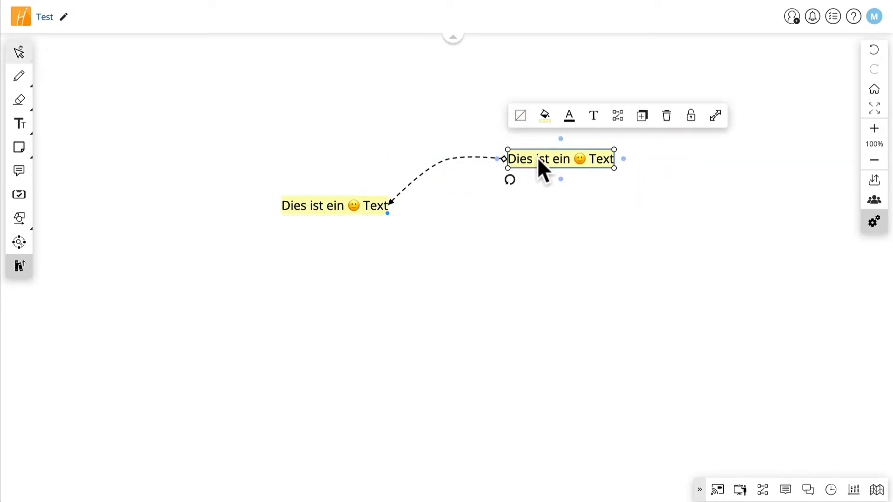
# - Colour the dashed connector magenta and shift the duplicated text slightly
pyautogui.click(467, 157)
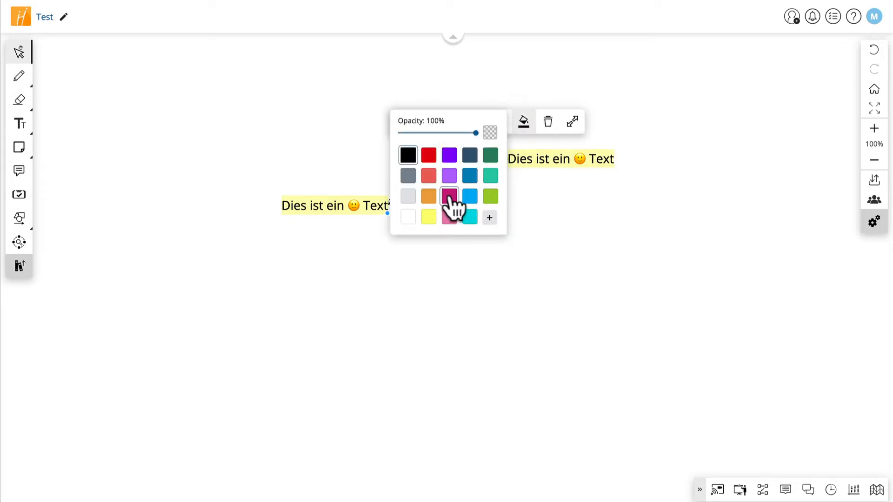
pyautogui.click(548, 230)
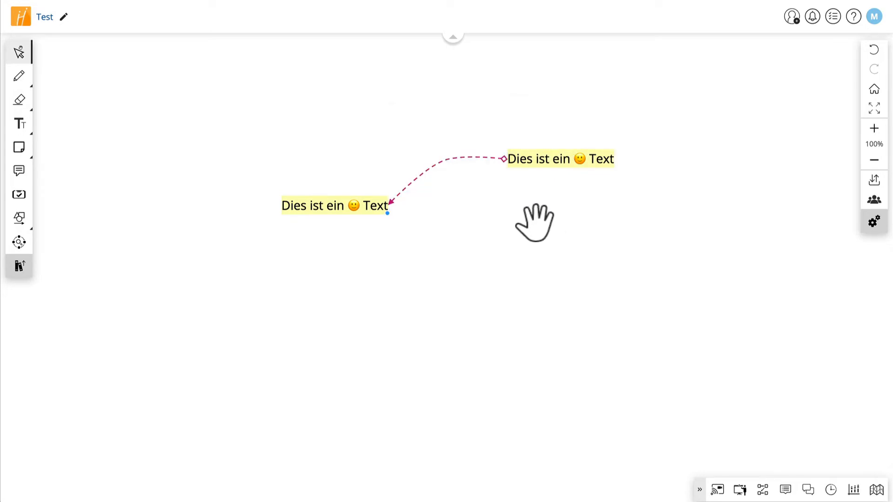
pyautogui.click(538, 160)
pyautogui.moveTo(532, 161)
pyautogui.mouseDown()
pyautogui.moveTo(510, 265)
pyautogui.moveTo(530, 163)
pyautogui.mouseUp()
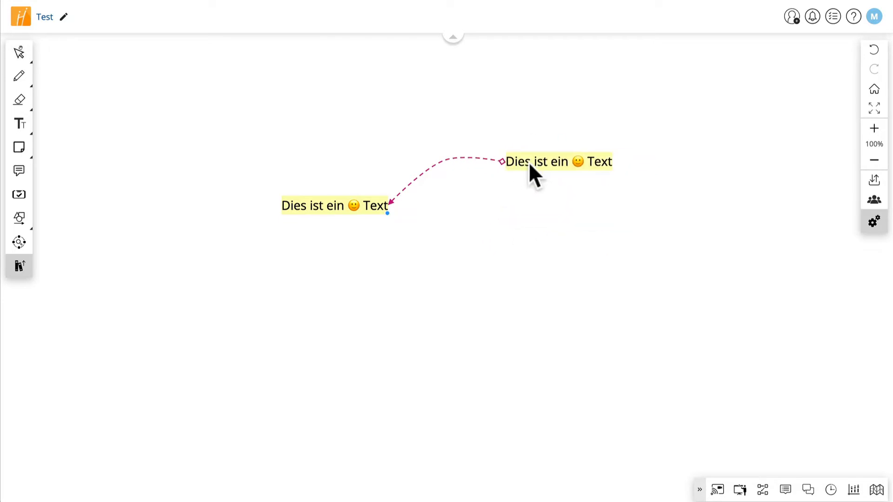
pyautogui.click(439, 162)
pyautogui.click(258, 128)
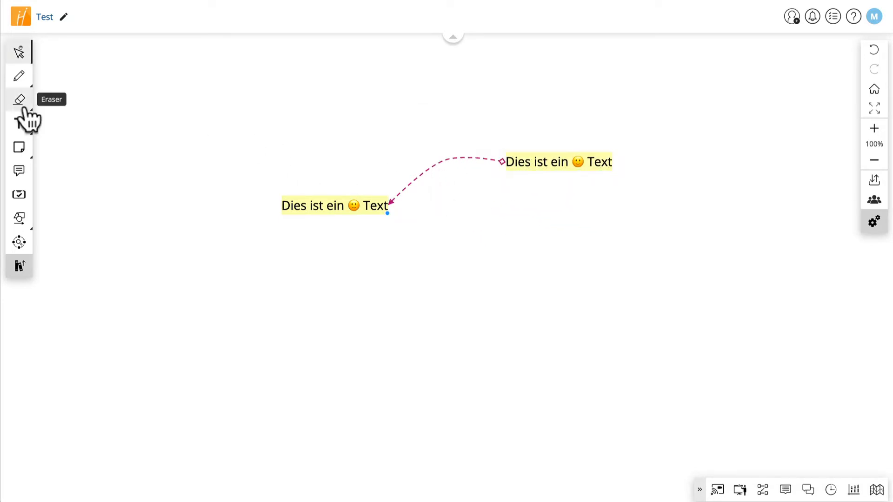
# - Add a light yellow sticky note below the original text, reading "dann habe ich hier mein erstes PostIt erstellt."
pyautogui.click(18, 149)
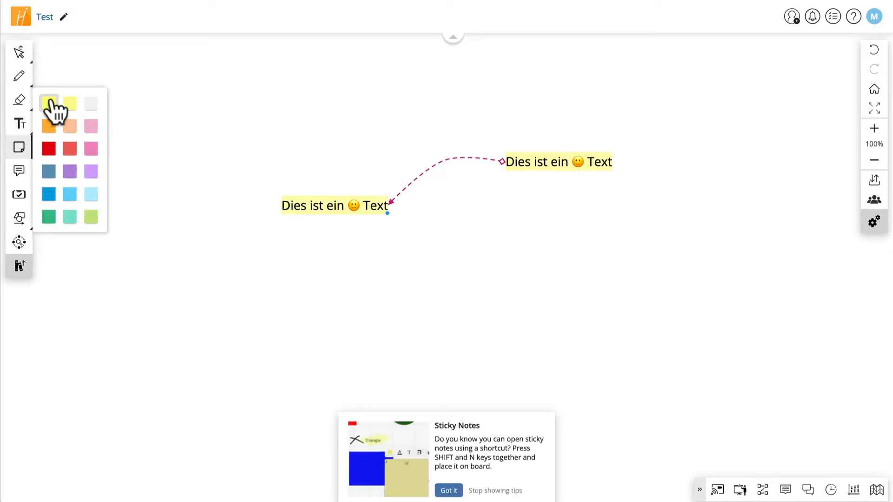
pyautogui.click(70, 102)
pyautogui.click(379, 305)
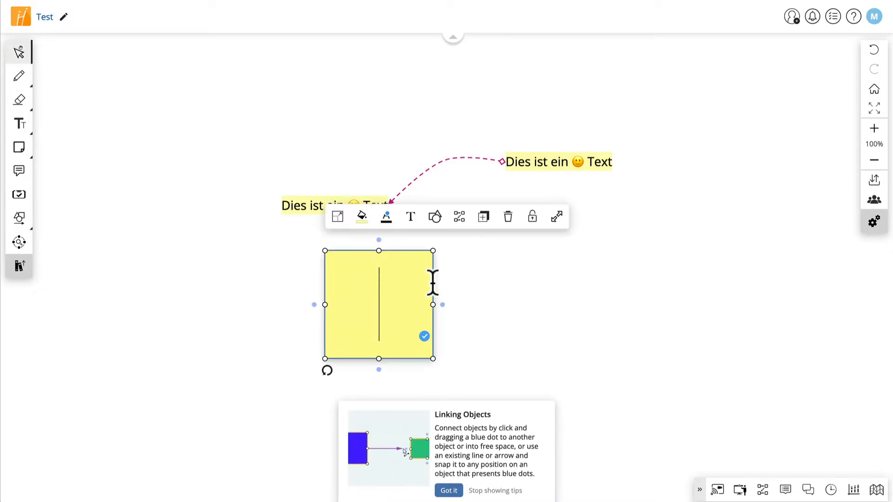
pyautogui.write('dann habe ich hier m')
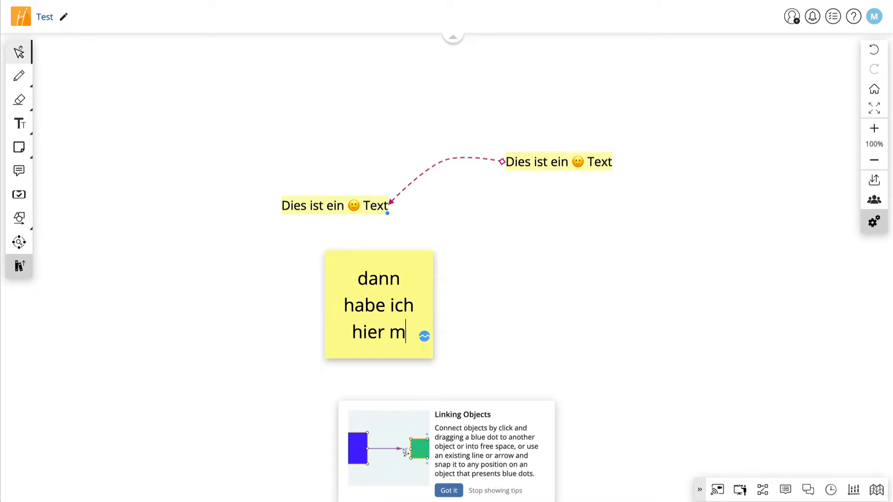
pyautogui.write('ein erstes ')
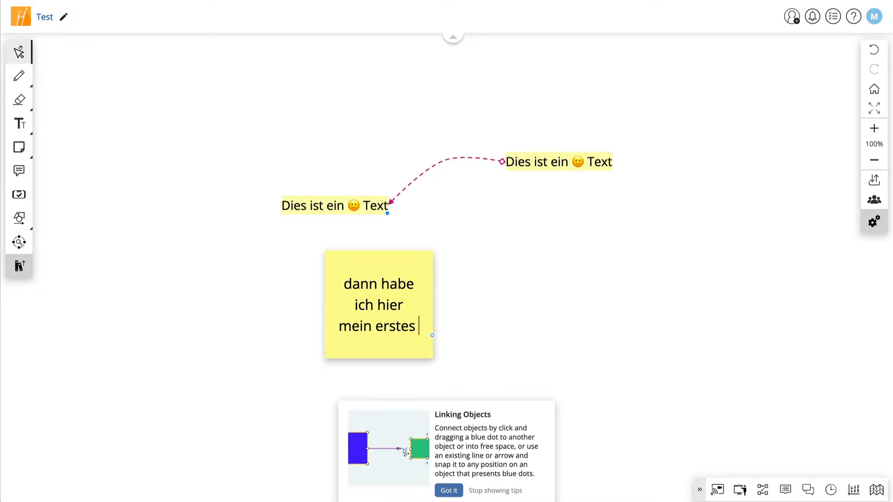
pyautogui.write('PostIt erstellt.')
pyautogui.press('Escape')
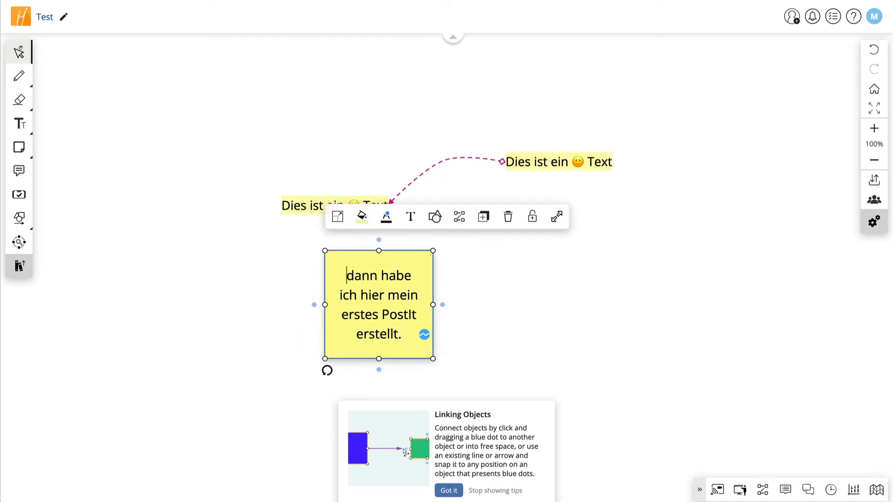
# - Put "..." before the sticky note's sentence and append "Die Schriftgröße passt sich dem PostIt an."
pyautogui.write('...')
pyautogui.press('Escape')
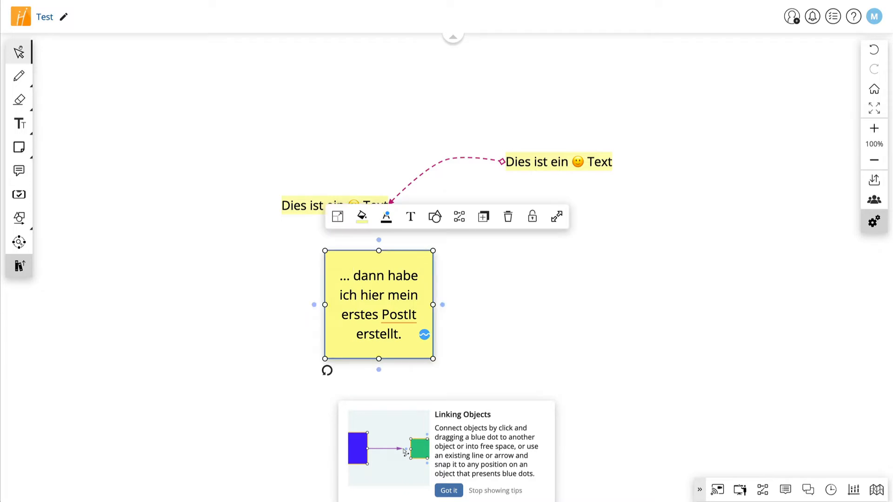
pyautogui.write('D')
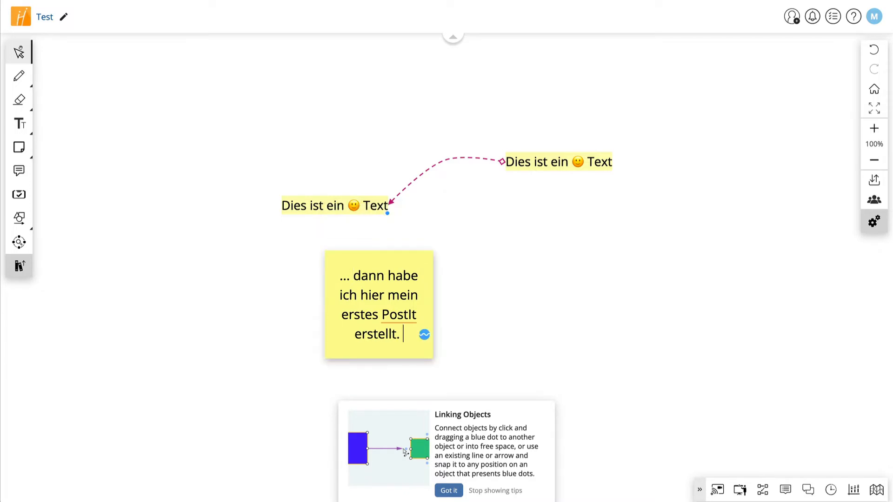
pyautogui.write('ie Schrift')
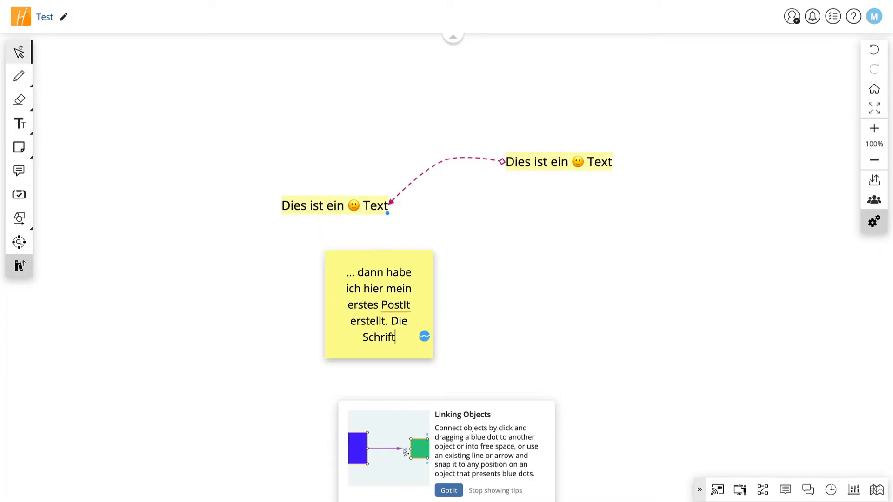
pyautogui.write('größe passt sich dem PostIt an.')
pyautogui.press('Escape')
# - Set the font size of the sticky note's text to 22
pyautogui.click(410, 217)
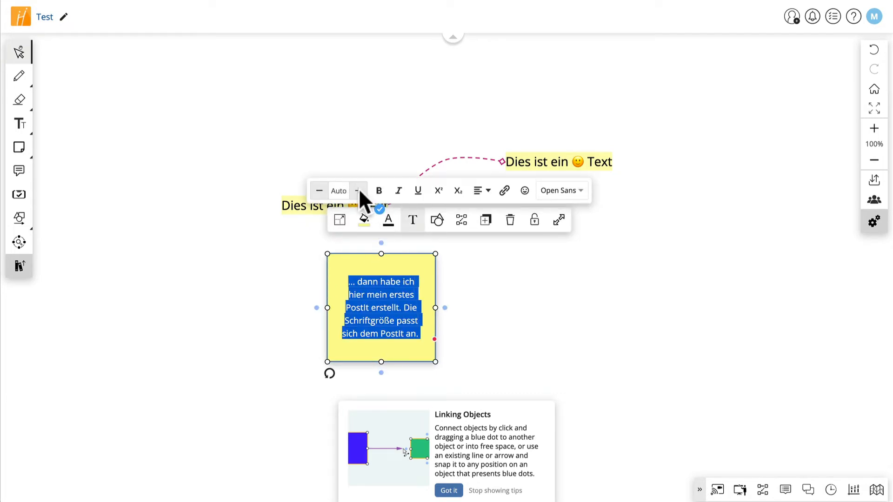
pyautogui.click(341, 192)
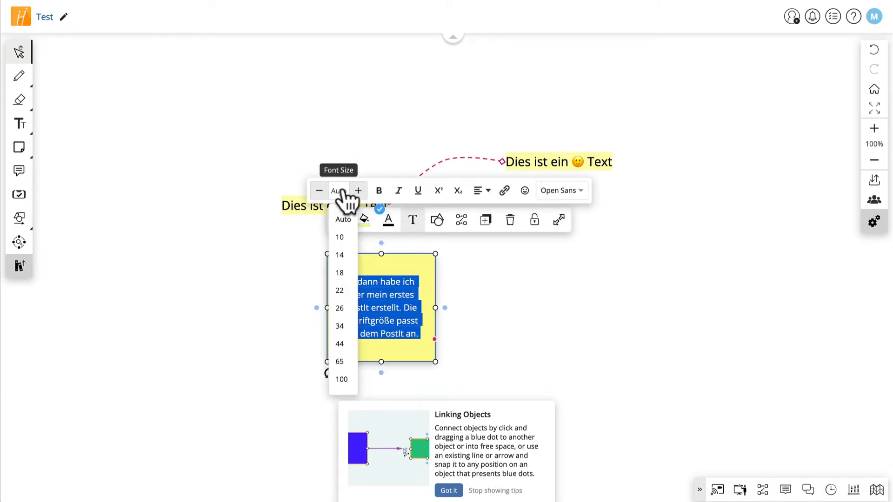
pyautogui.click(340, 290)
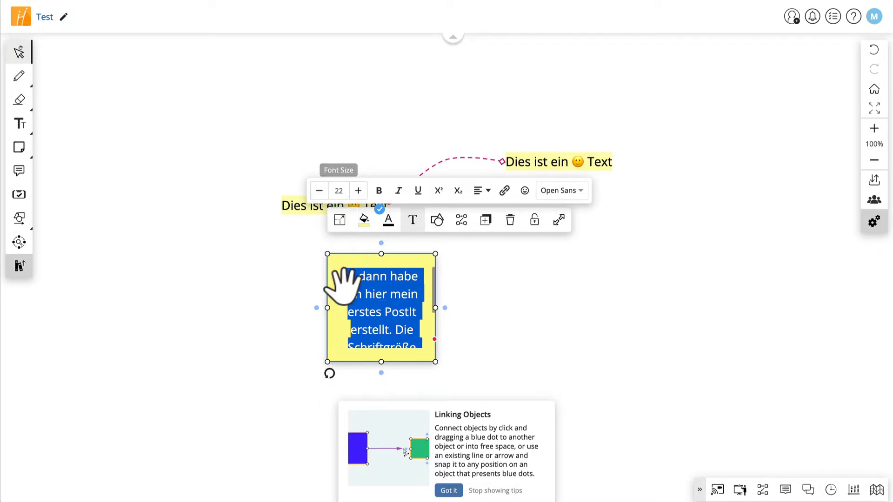
# - Enlarge the sticky note and move it below the duplicated text
pyautogui.moveTo(434, 297); pyautogui.dragTo(422, 249)
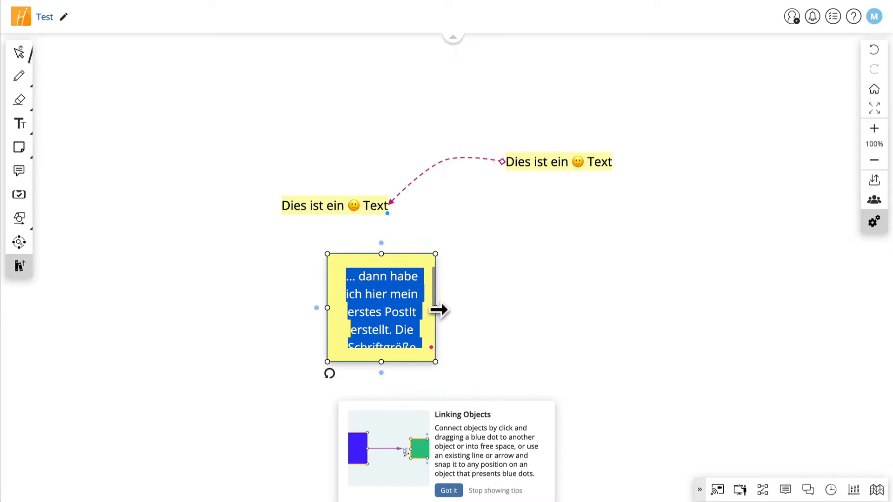
pyautogui.click(475, 324)
pyautogui.click(353, 353)
pyautogui.moveTo(394, 295); pyautogui.dragTo(579, 225)
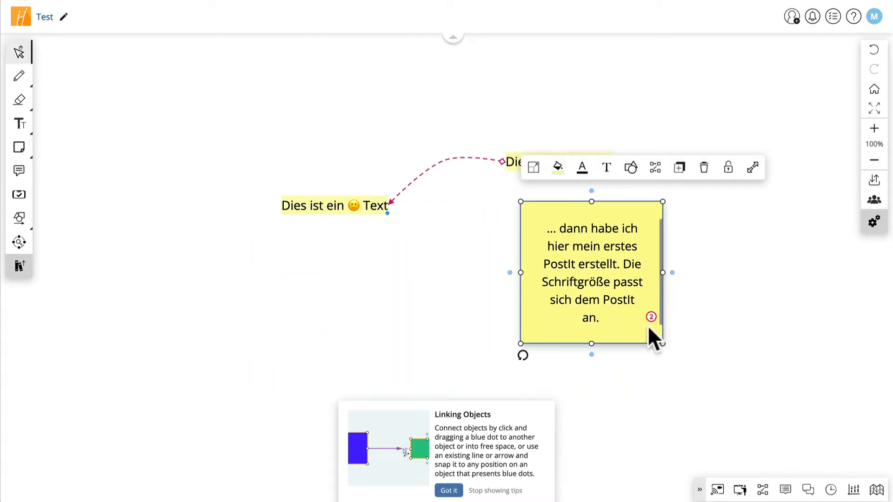
# - Shrink the sticky note slightly and connect its left side to the original text with an arrow
pyautogui.moveTo(667, 348); pyautogui.dragTo(607, 287)
pyautogui.moveTo(510, 245); pyautogui.dragTo(391, 208)
pyautogui.moveTo(327, 230); pyautogui.dragTo(338, 217)
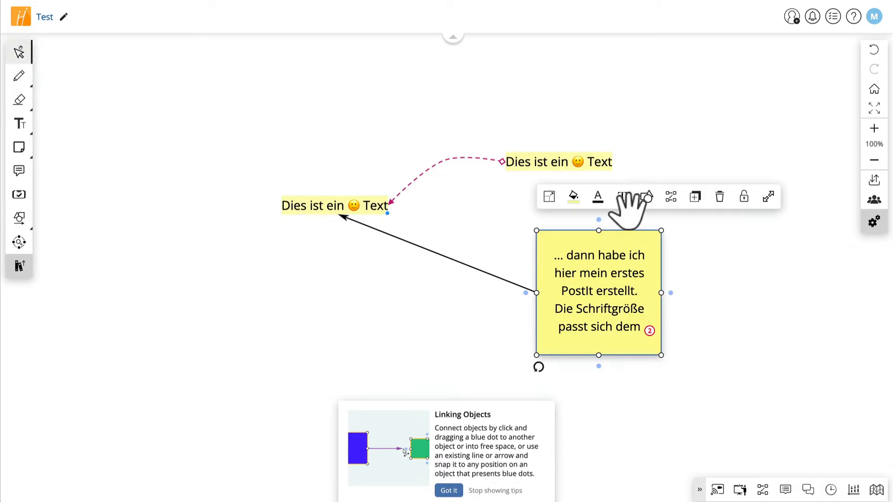
# - Set the sticky note's font size to Auto and shift the note slightly up and to the left
pyautogui.click(622, 197)
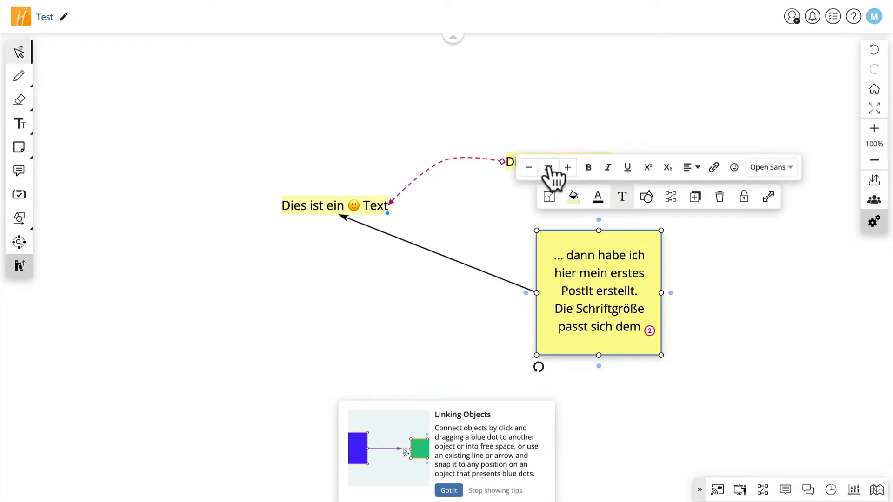
pyautogui.click(549, 168)
pyautogui.click(554, 205)
pyautogui.click(718, 318)
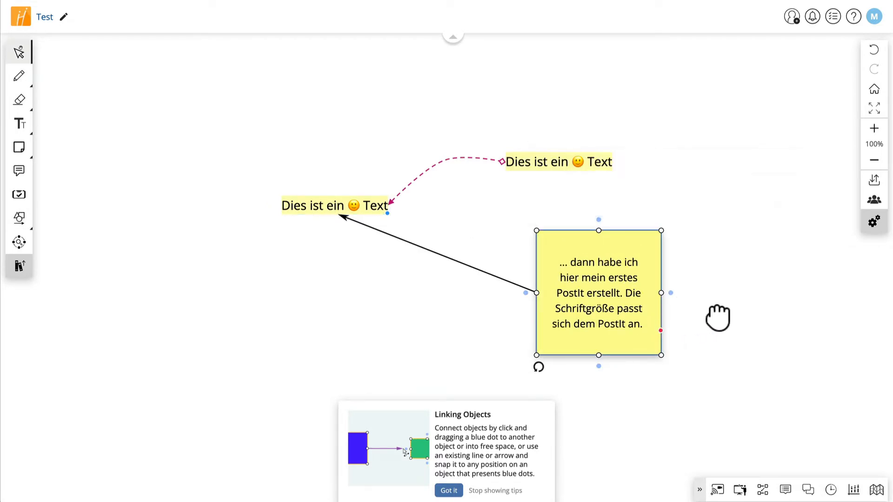
pyautogui.moveTo(646, 346); pyautogui.dragTo(623, 339)
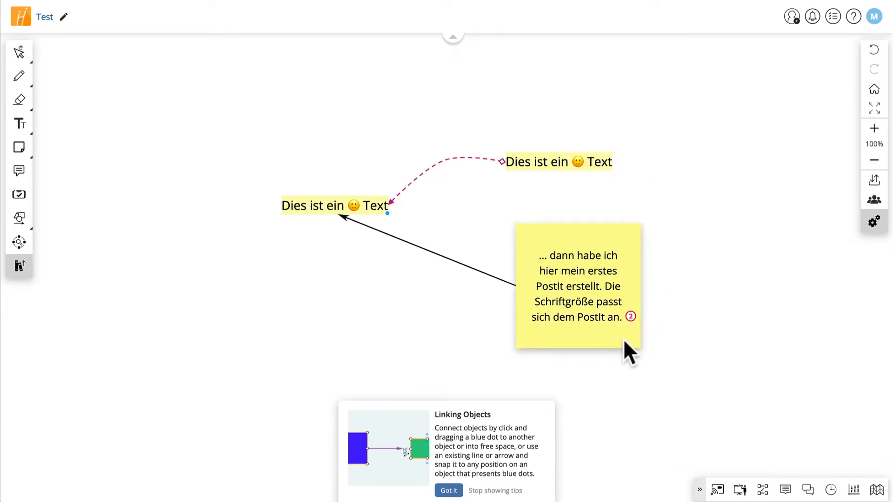
pyautogui.click(414, 279)
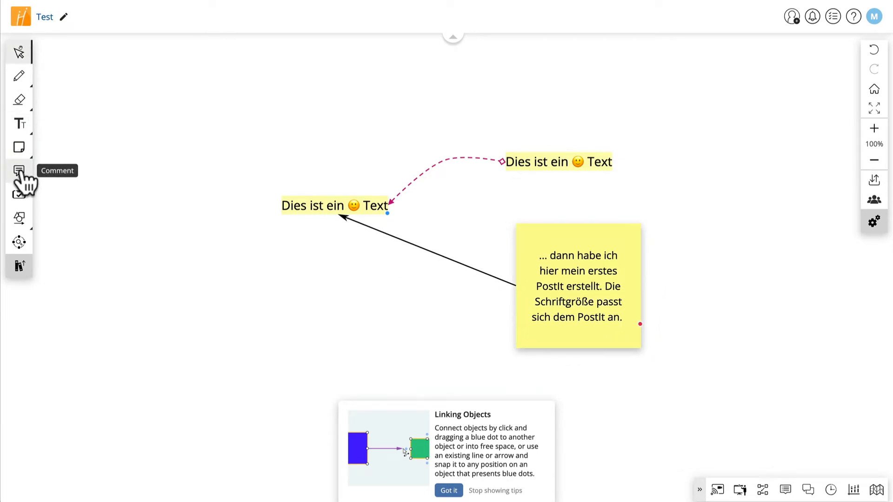
# - Post a comment on the sticky note's upper-right corner with the topic "Schrift" and the text "Die Schrift ist zu GROß?"
pyautogui.click(19, 171)
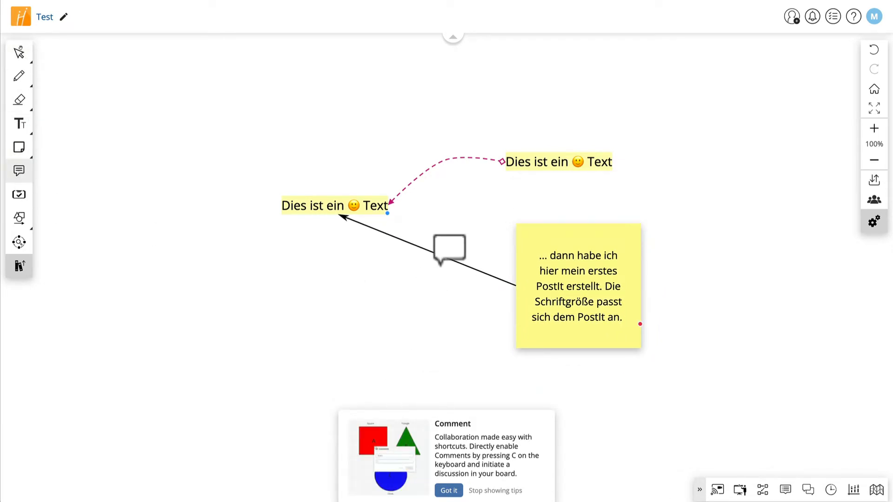
pyautogui.click(625, 237)
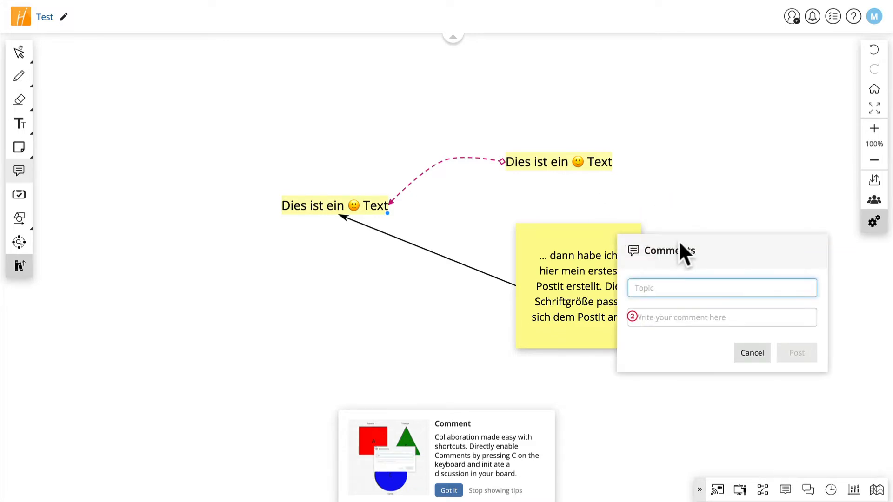
pyautogui.write('Schrift')
pyautogui.press('Tab')
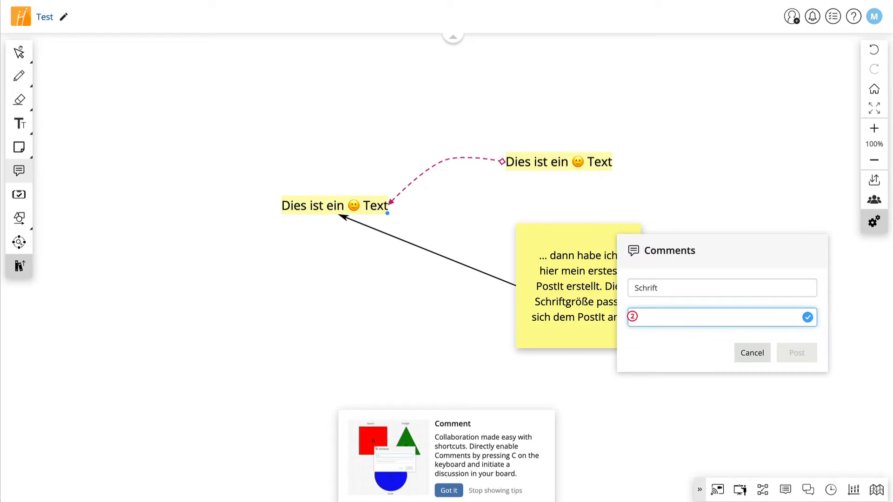
pyautogui.write('Die Schrift')
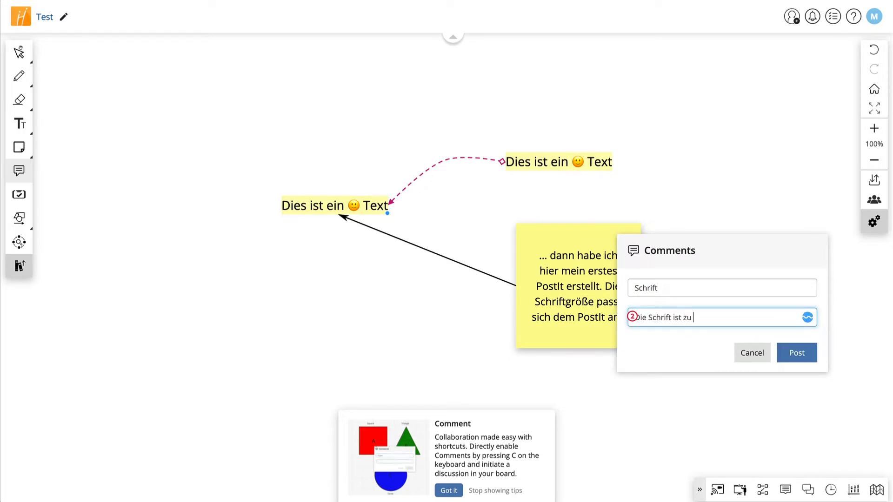
pyautogui.write('ist zu GR')
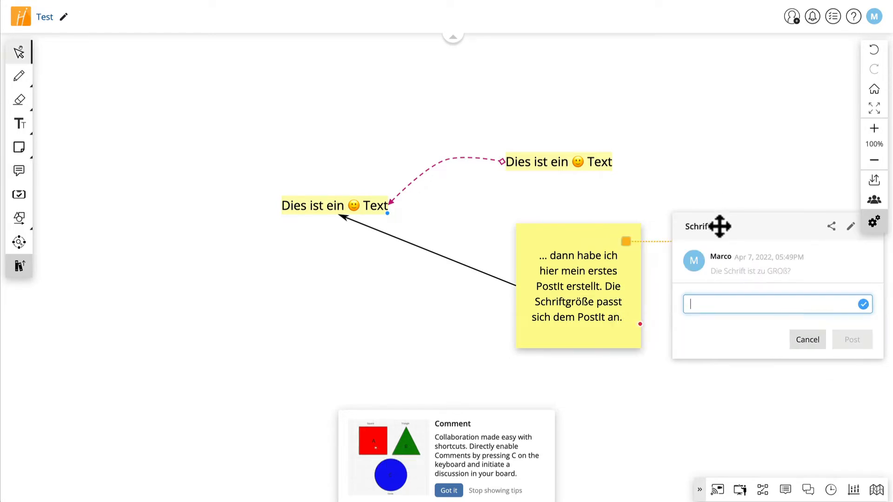
# - Close the comment thread and reopen it from its marker on the sticky note
pyautogui.moveTo(720, 227); pyautogui.dragTo(699, 255)
pyautogui.click(632, 256)
pyautogui.click(687, 196)
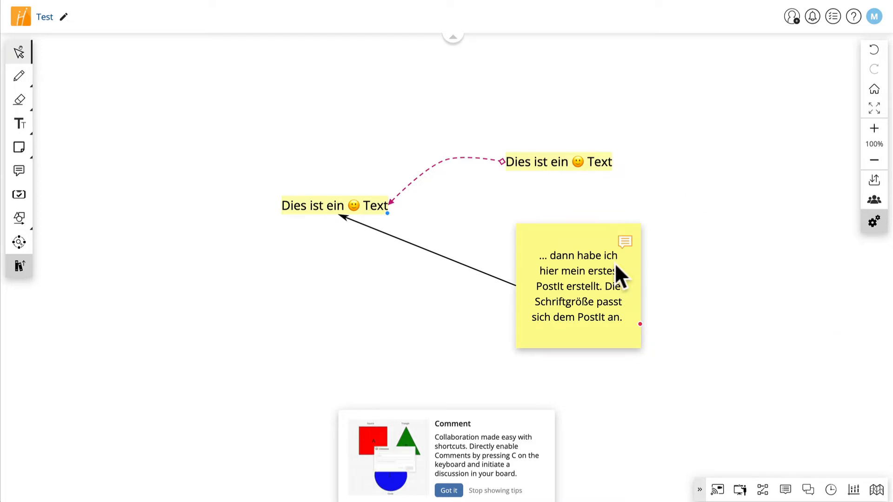
pyautogui.click(625, 242)
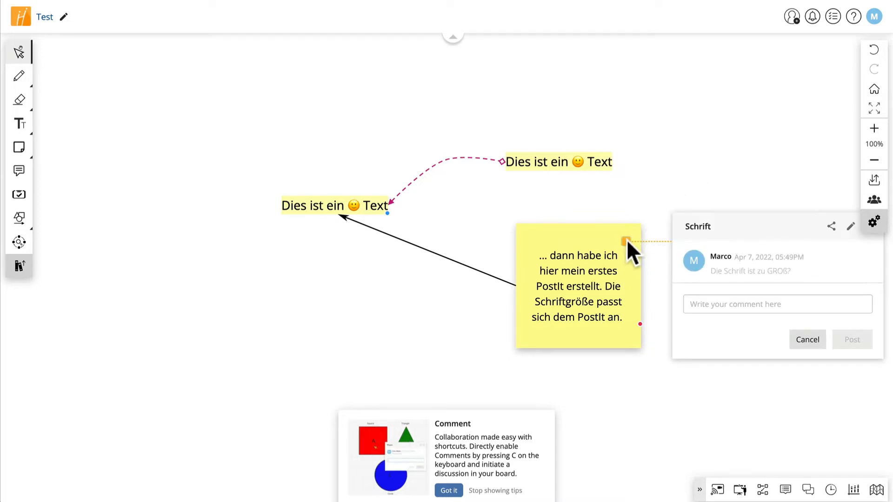
# - Move the sticky note and its comment marker separately, placing the note below the duplicated text and the marker just above the note's upper-right corner
pyautogui.moveTo(608, 239)
pyautogui.mouseDown()
pyautogui.moveTo(673, 235)
pyautogui.moveTo(494, 241)
pyautogui.mouseUp()
pyautogui.moveTo(626, 250)
pyautogui.mouseDown()
pyautogui.moveTo(535, 265)
pyautogui.moveTo(573, 328)
pyautogui.mouseUp()
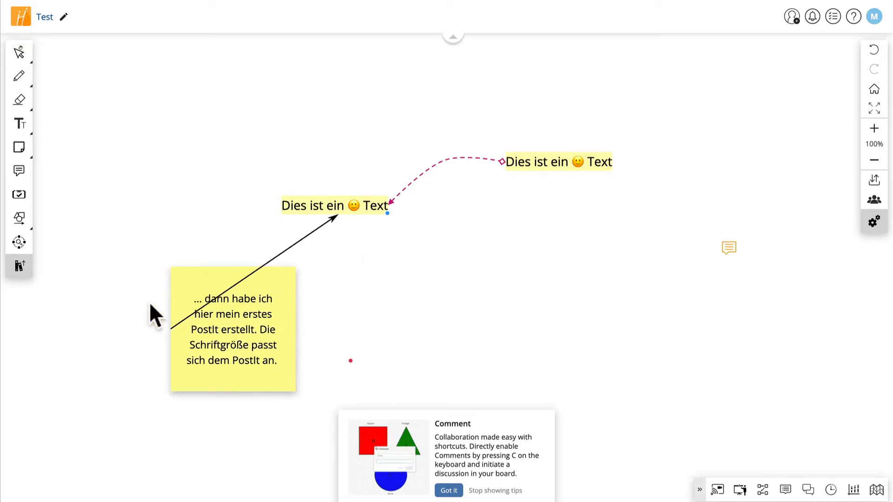
pyautogui.moveTo(150, 303)
pyautogui.mouseDown()
pyautogui.moveTo(531, 275)
pyautogui.moveTo(643, 213)
pyautogui.moveTo(648, 271)
pyautogui.mouseUp()
pyautogui.moveTo(730, 250); pyautogui.dragTo(643, 255)
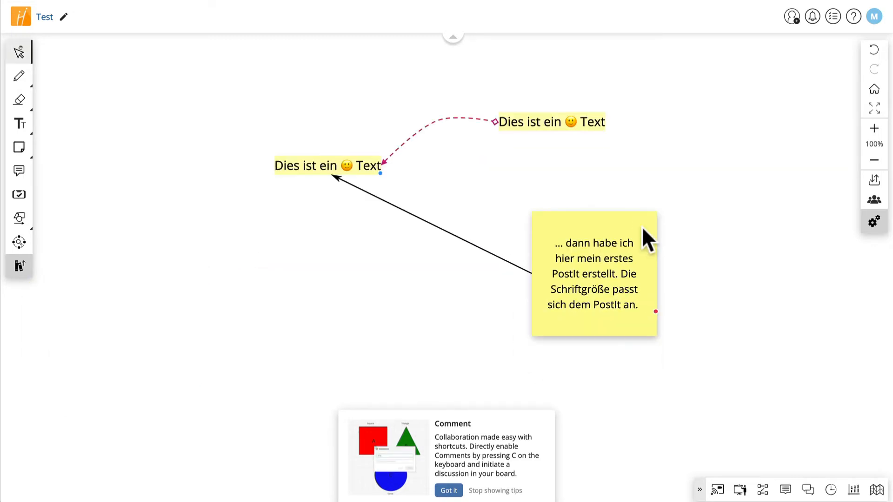
pyautogui.click(642, 227)
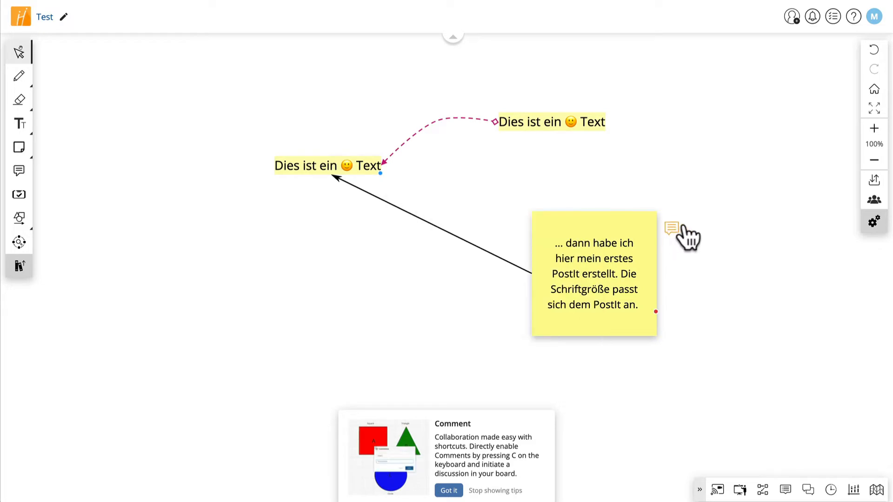
pyautogui.moveTo(674, 229)
pyautogui.mouseDown()
pyautogui.moveTo(663, 197)
pyautogui.moveTo(650, 201)
pyautogui.mouseUp()
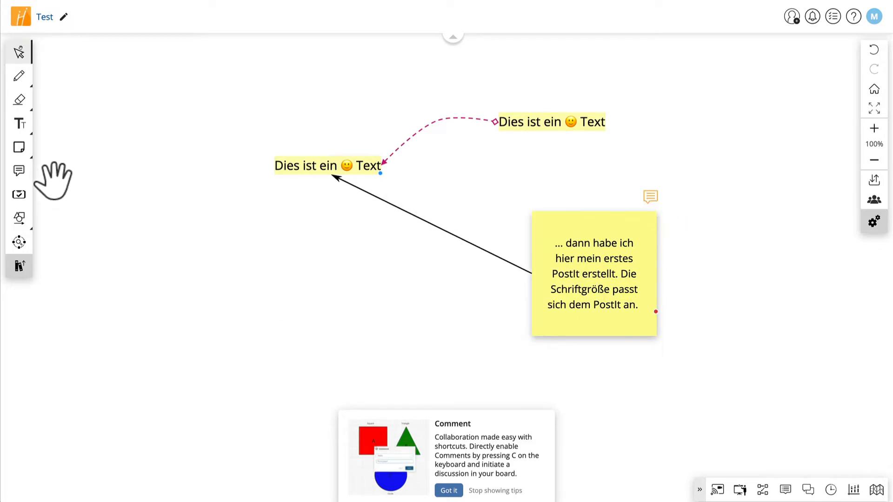
# - Place a new task card below the original text and look at its comment and attachment options
pyautogui.click(20, 195)
pyautogui.click(159, 244)
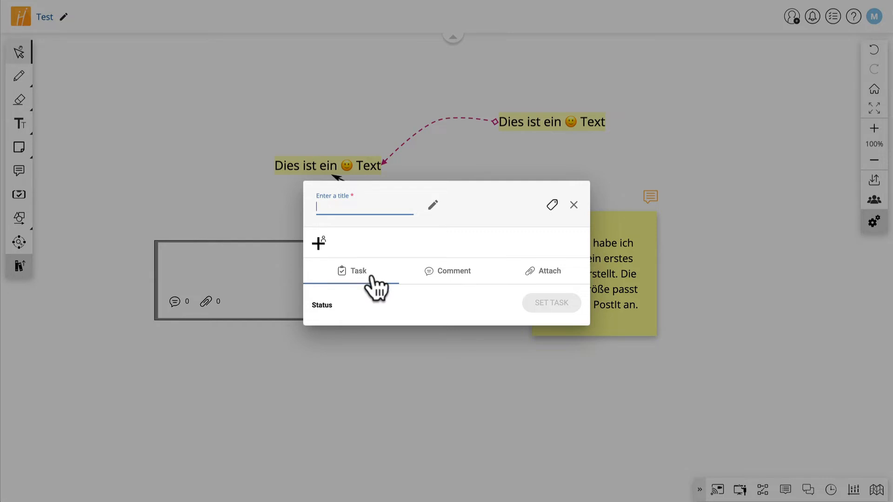
pyautogui.click(452, 275)
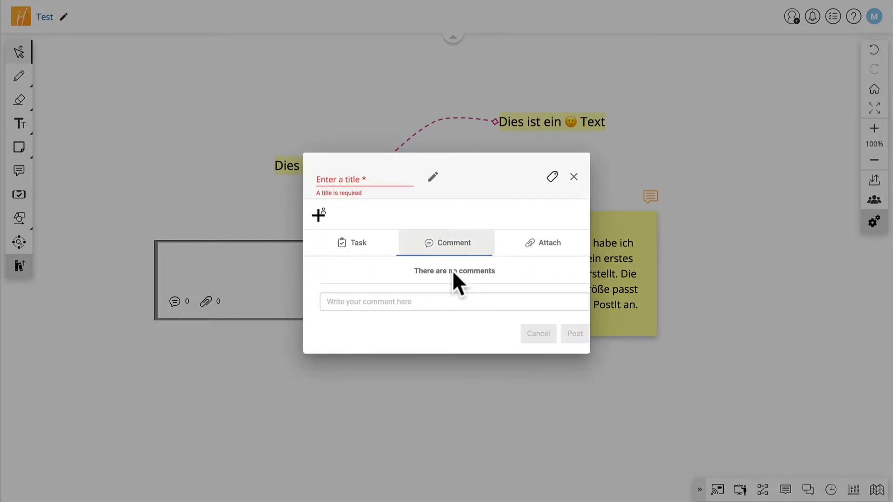
pyautogui.click(547, 246)
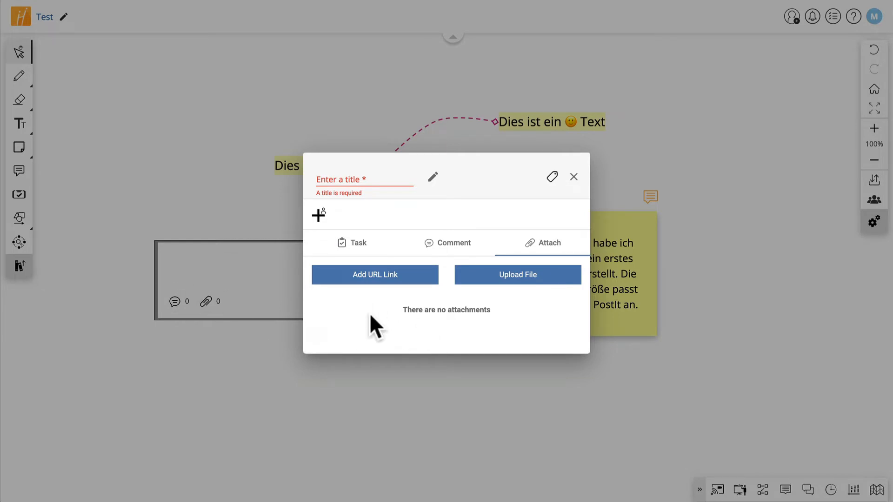
# - Title the card "Aufgabe erledigen", create its task with Normal priority and choose 4/7/2022 as the start date
pyautogui.click(367, 243)
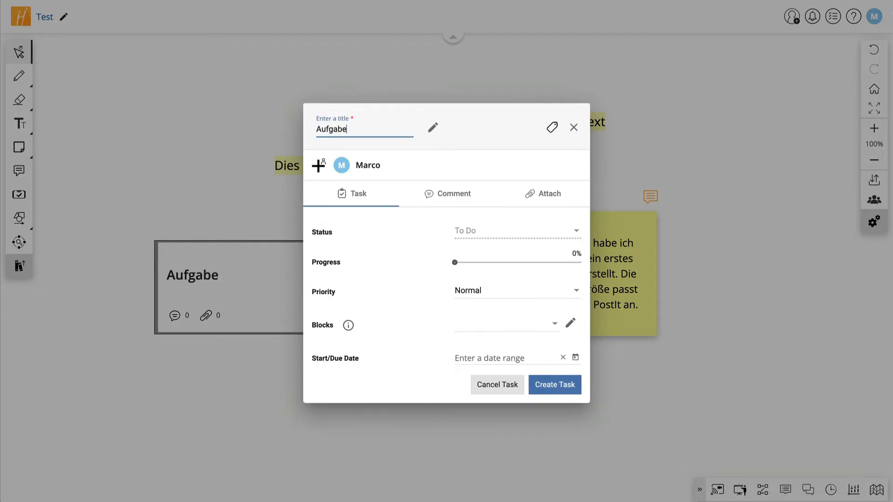
pyautogui.click(575, 358)
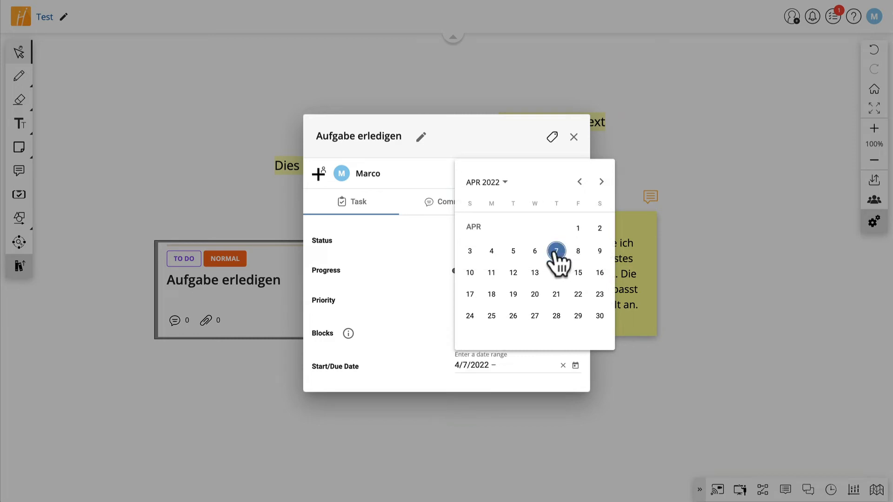
pyautogui.click(436, 274)
pyautogui.click(243, 362)
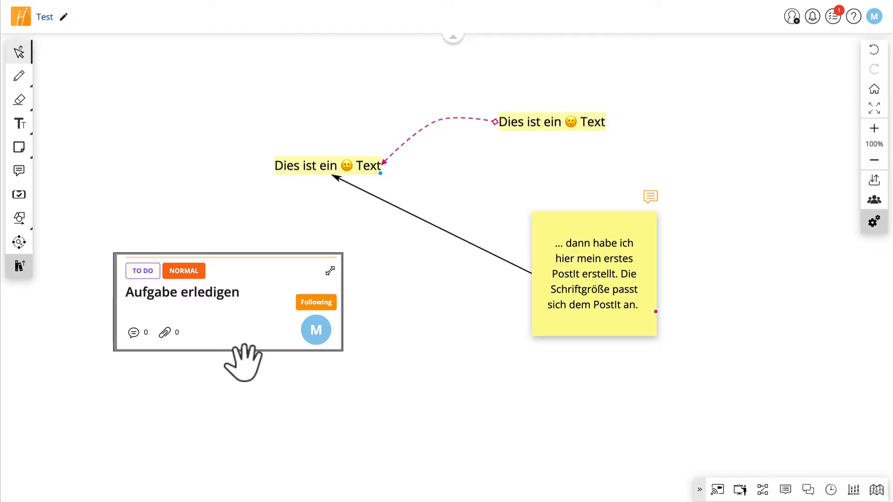
# - Move the "Aufgabe erledigen" task card closer to the original text and look at the available shapes and tables
pyautogui.moveTo(241, 325); pyautogui.dragTo(273, 333)
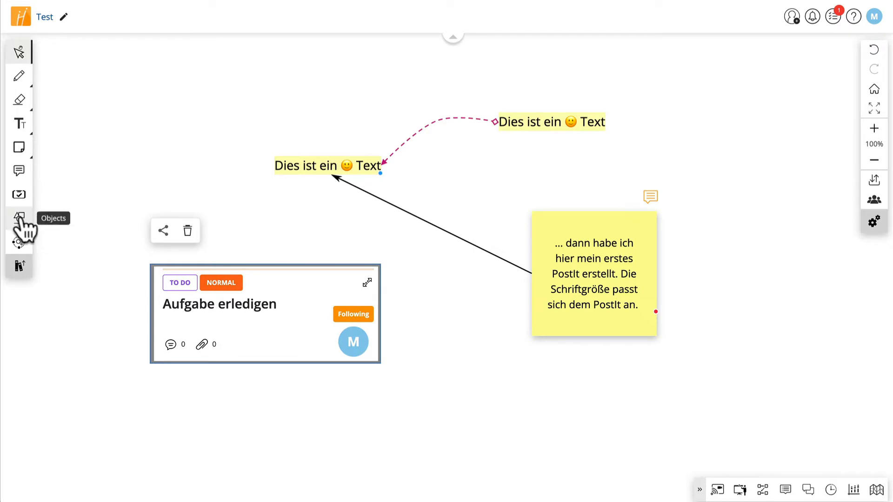
pyautogui.click(20, 219)
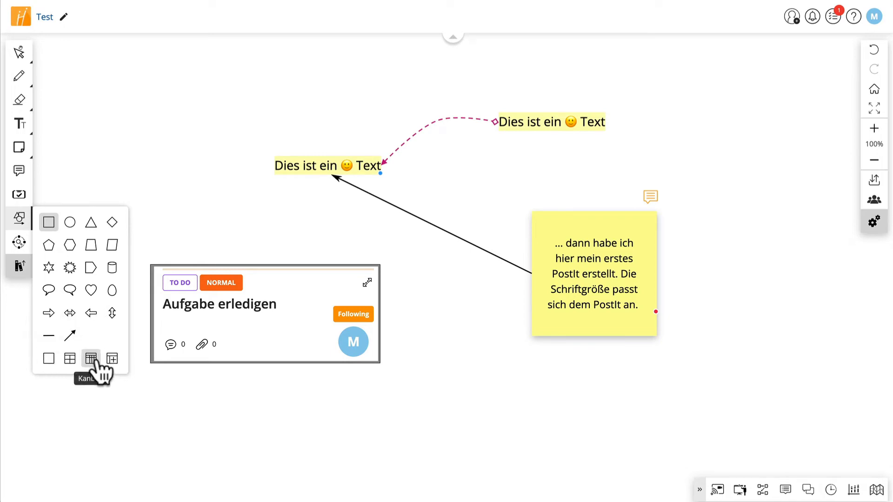
# - Look through the resource categories and browse the emoji collection, returning to the category overview
pyautogui.click(19, 266)
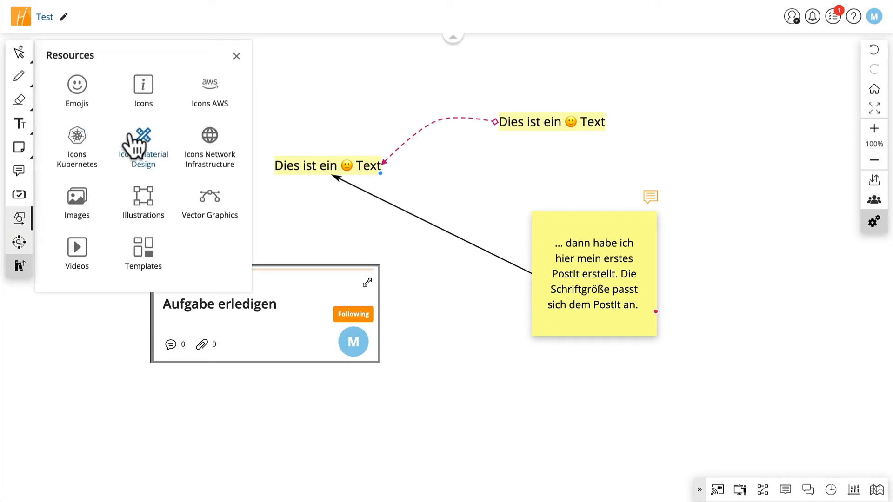
pyautogui.click(79, 88)
pyautogui.click(80, 89)
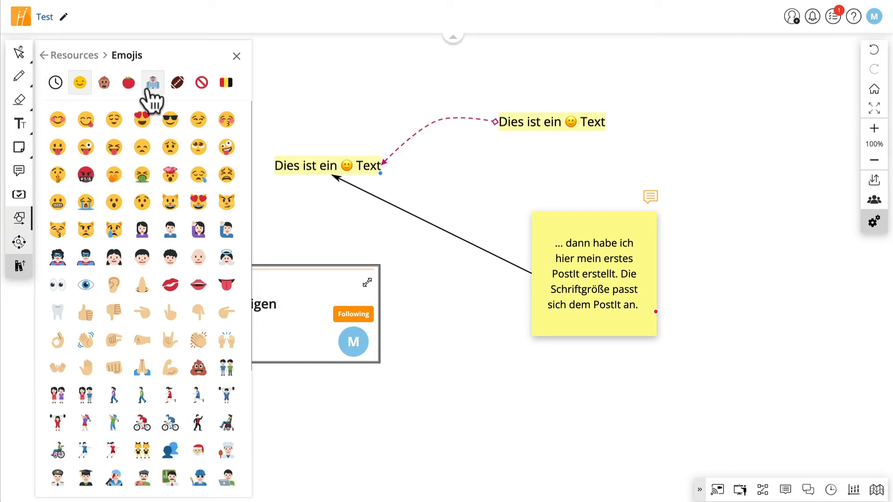
pyautogui.scroll(-4, 179, 215)
pyautogui.scroll(4, 180, 215)
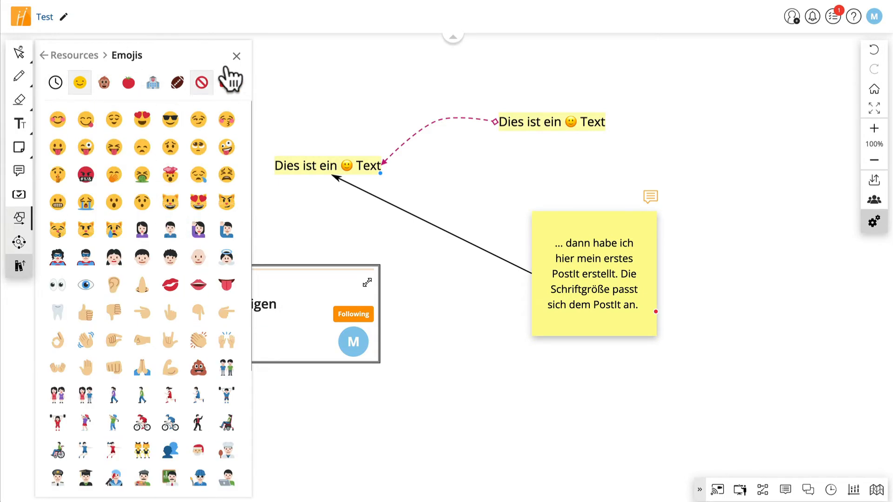
pyautogui.click(44, 55)
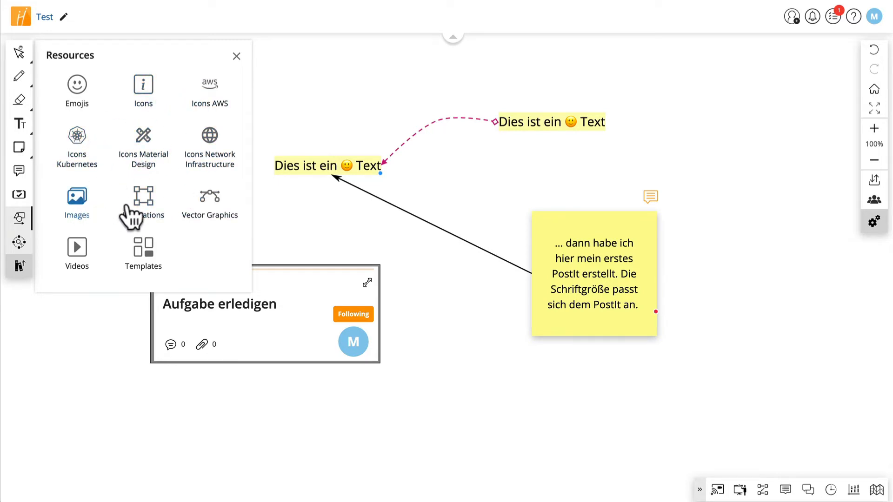
# - Search the image resources for "Laptop" and place the picture of the white desk with the monitor on the board
pyautogui.click(79, 199)
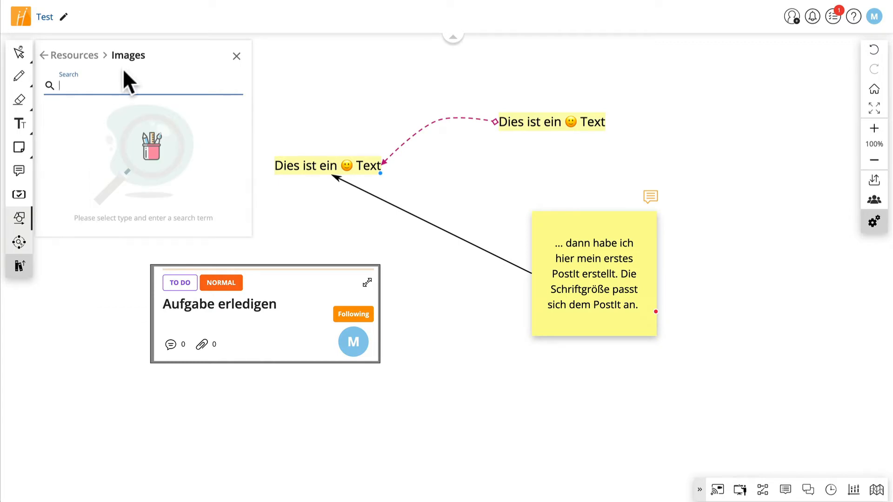
pyautogui.write('Laptop')
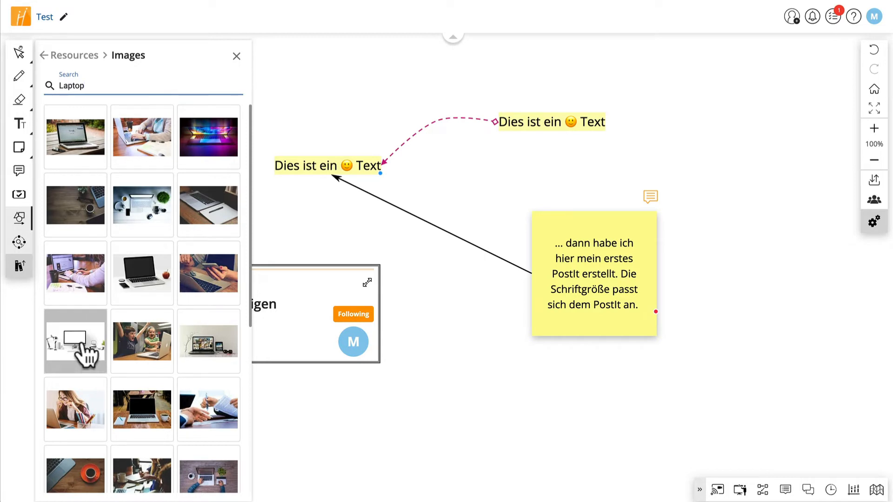
pyautogui.moveTo(76, 344); pyautogui.dragTo(188, 164)
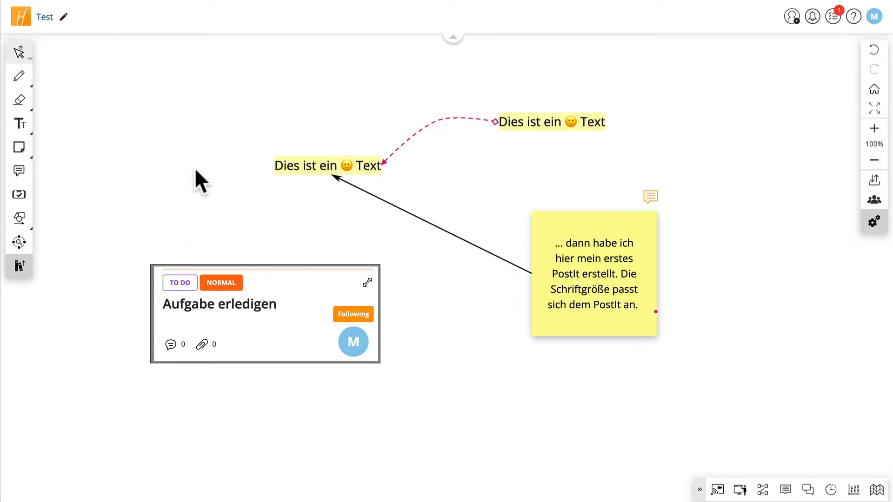
pyautogui.click(265, 168)
pyautogui.moveTo(265, 167); pyautogui.dragTo(469, 282)
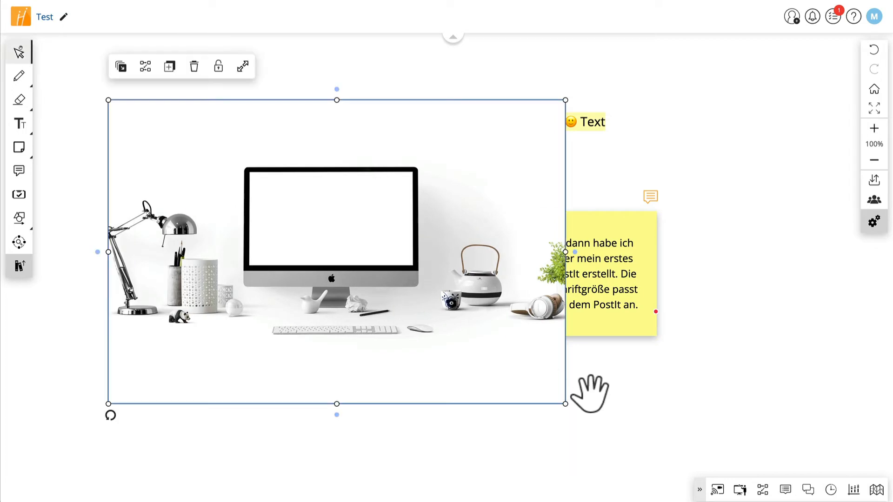
# - Resize the desk picture to a slightly smaller size and position it over the two texts
pyautogui.moveTo(566, 406); pyautogui.dragTo(385, 311)
pyautogui.moveTo(286, 171); pyautogui.dragTo(346, 67)
pyautogui.moveTo(123, 151); pyautogui.dragTo(303, 345)
pyautogui.moveTo(502, 277); pyautogui.dragTo(417, 233)
pyautogui.moveTo(540, 151); pyautogui.dragTo(744, 77)
pyautogui.moveTo(532, 207); pyautogui.dragTo(677, 248)
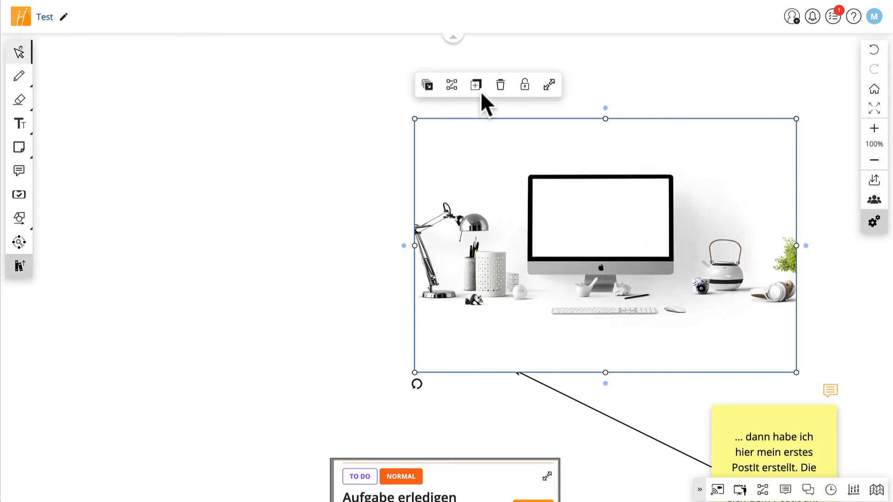
# - Send the desk picture behind the texts and shift it slightly upward
pyautogui.click(427, 85)
pyautogui.click(329, 280)
pyautogui.moveTo(658, 223); pyautogui.dragTo(667, 196)
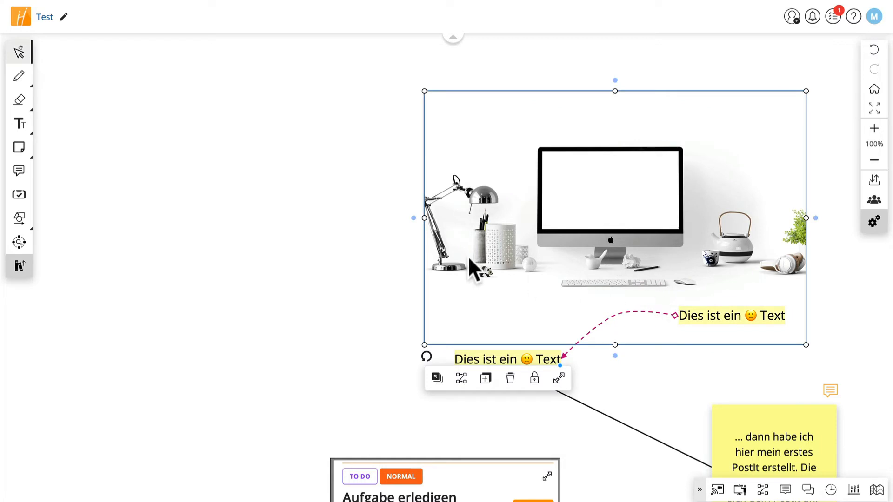
pyautogui.moveTo(421, 351); pyautogui.dragTo(345, 239)
pyautogui.scroll(-2, 438, 242)
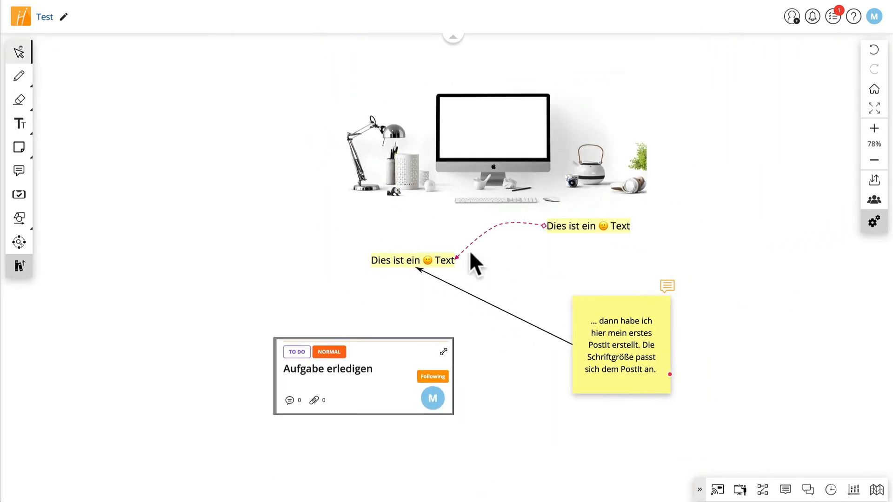
# - Check the library's media and documents sections, then add the Bitcoin Trendcheck JPEG from the Downloads folder
pyautogui.click(20, 267)
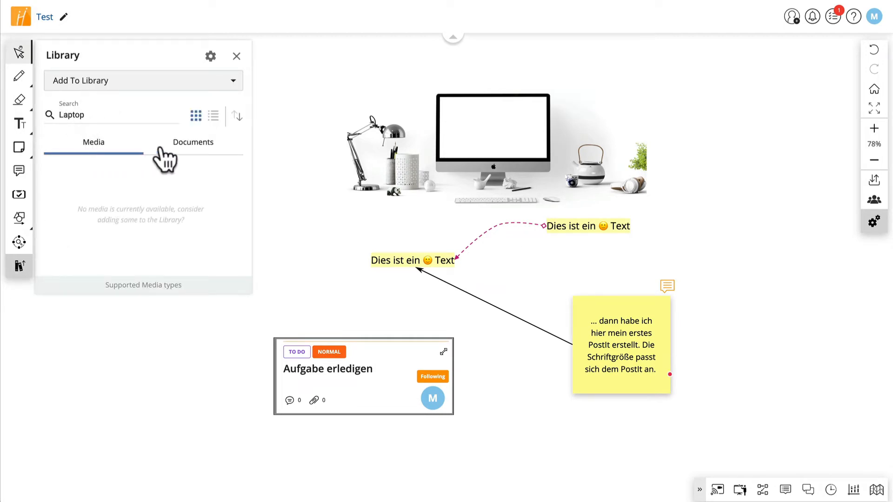
pyautogui.click(196, 147)
pyautogui.click(92, 144)
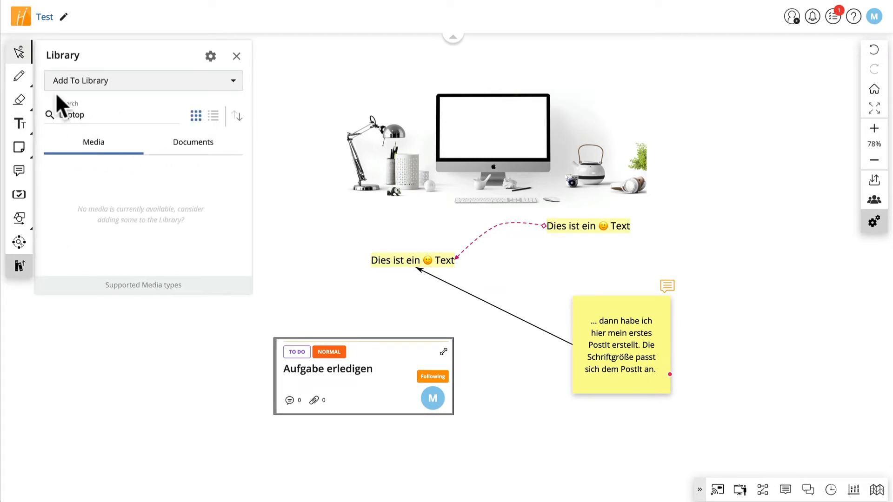
pyautogui.click(126, 81)
pyautogui.click(102, 116)
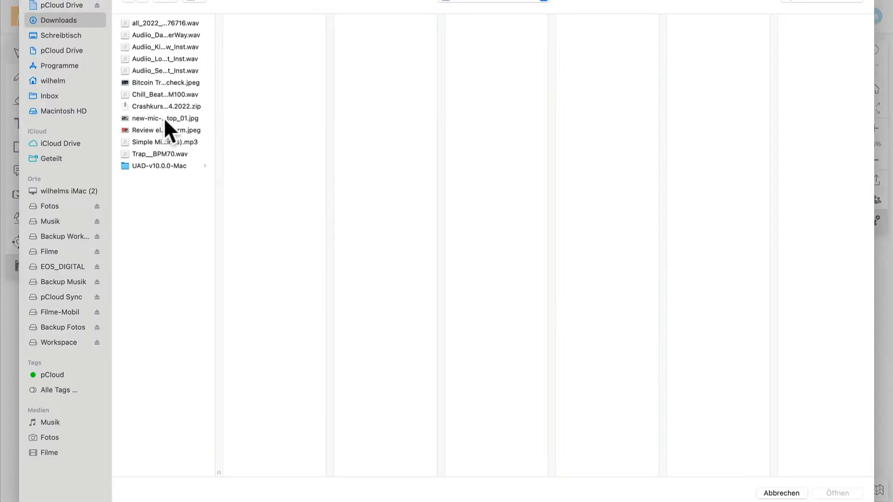
pyautogui.click(157, 83)
pyautogui.click(842, 494)
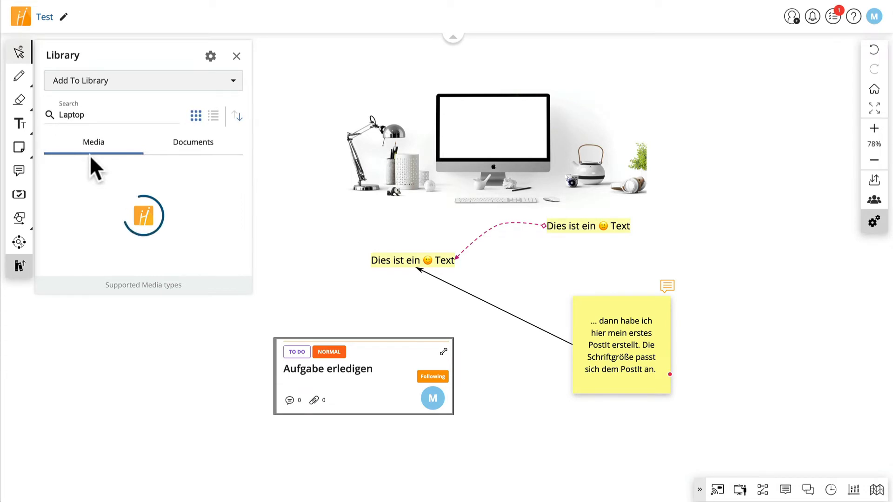
# - Shrink the Bitcoin Trendcheck picture, group it with the original text and place the group above the task card
pyautogui.moveTo(624, 355); pyautogui.dragTo(389, 241)
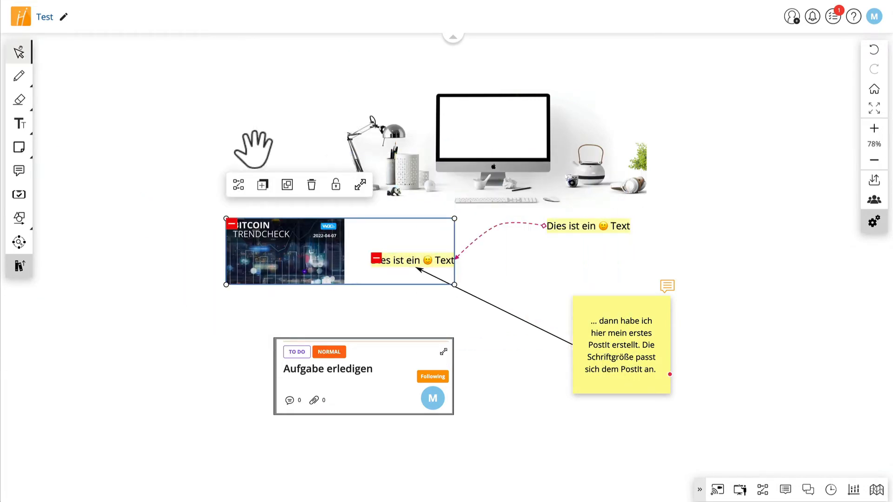
pyautogui.moveTo(236, 254); pyautogui.dragTo(312, 271)
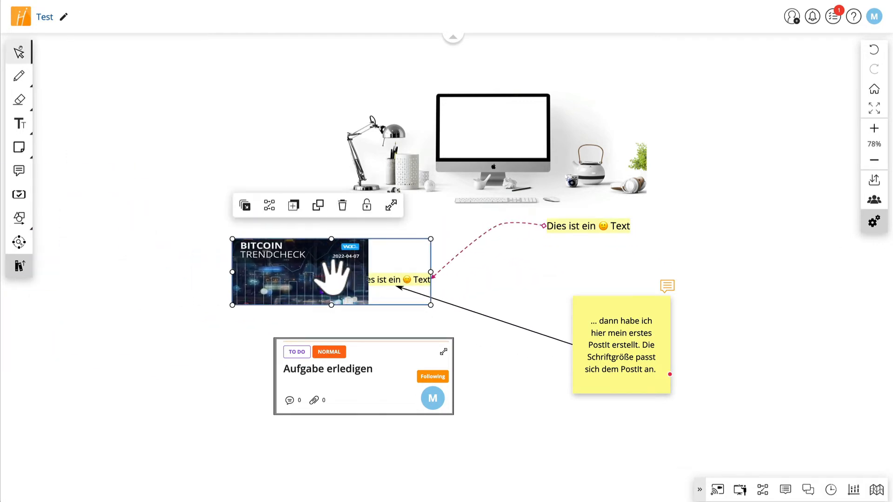
pyautogui.moveTo(331, 281); pyautogui.dragTo(306, 275)
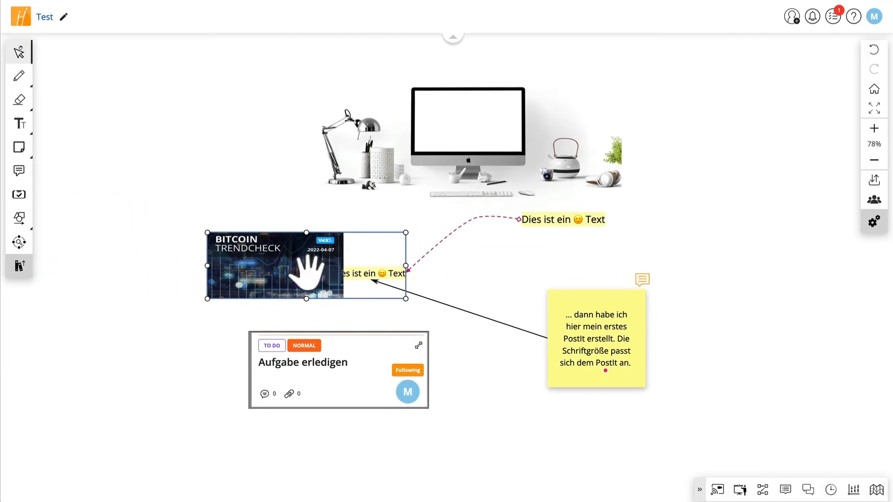
pyautogui.click(415, 272)
pyautogui.click(368, 274)
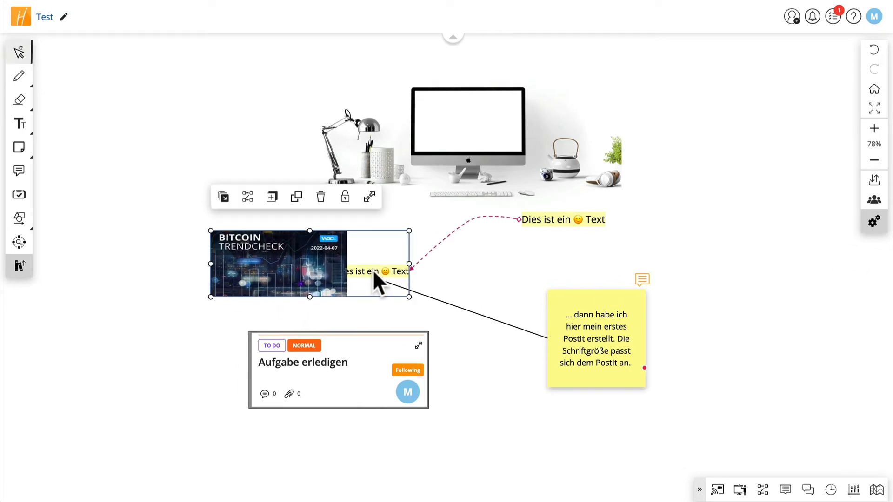
# - Undo the last changes to the Bitcoin picture group and move it to a new spot above the task card
pyautogui.hotkey('ctrl', 'z')
pyautogui.hotkey('ctrl', 'z')
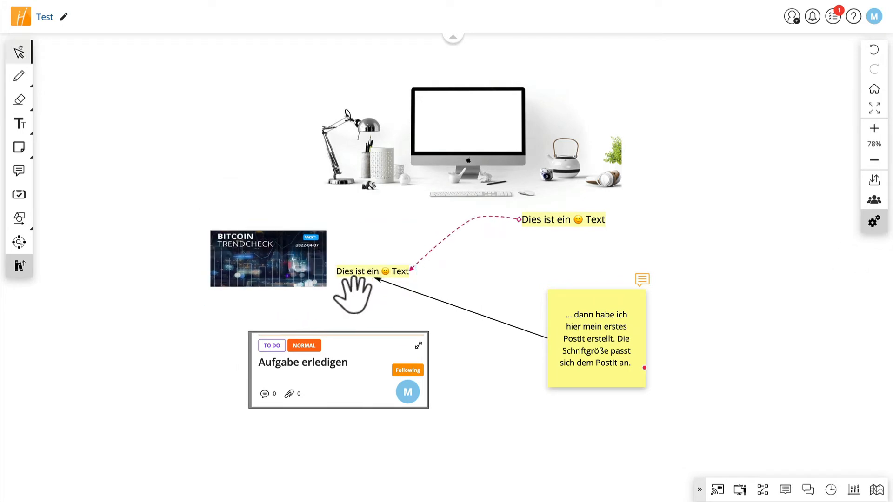
pyautogui.moveTo(374, 244); pyautogui.dragTo(377, 230)
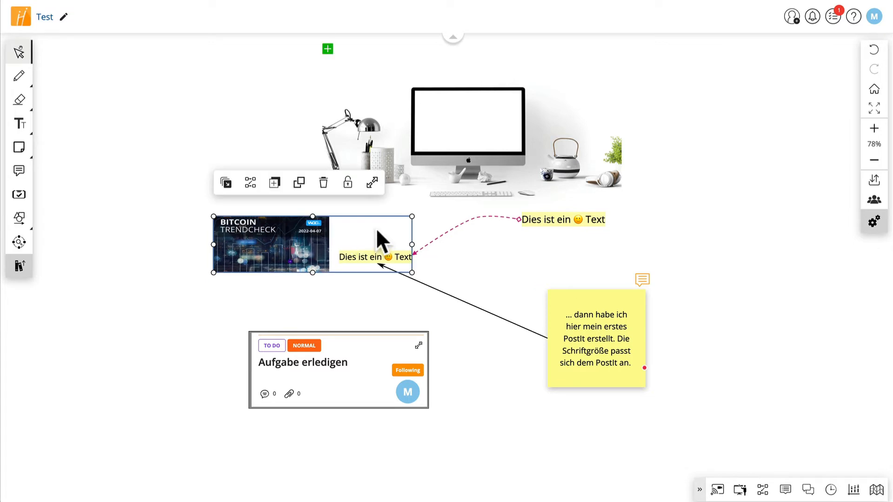
pyautogui.moveTo(271, 233); pyautogui.dragTo(289, 244)
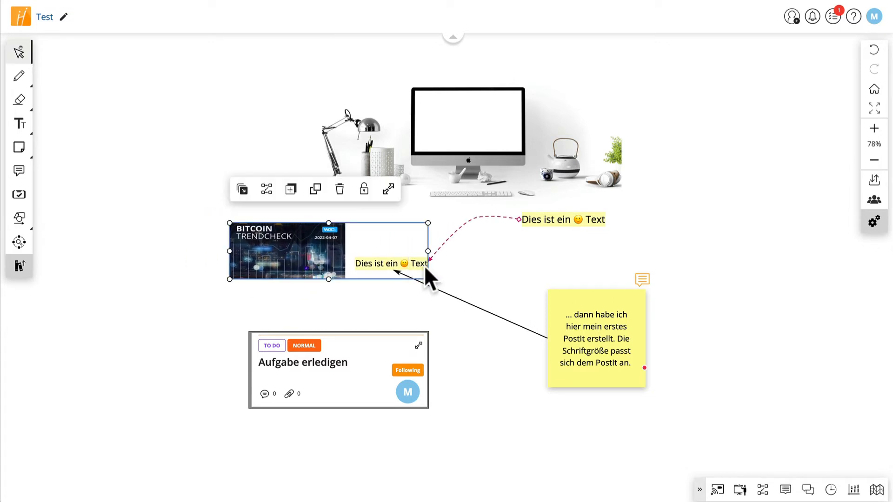
# - Try out resizing the group of Bitcoin picture and text, enlarging the text and undoing one of the changes
pyautogui.click(389, 190)
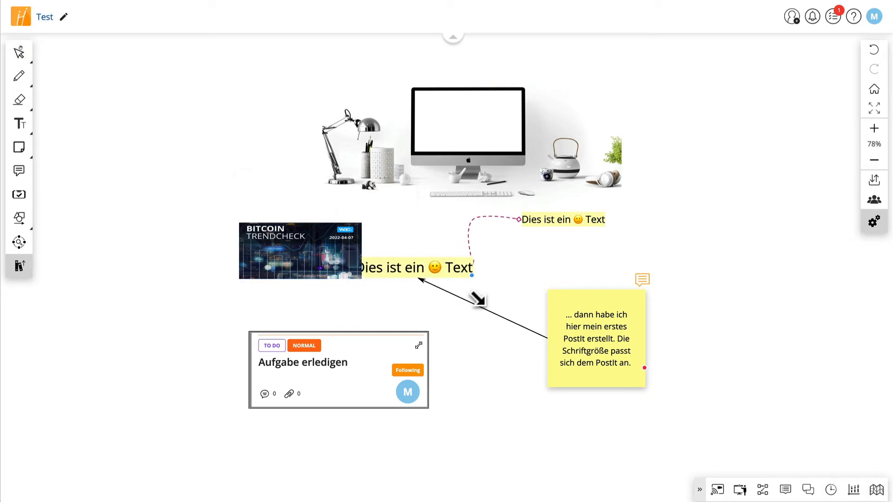
pyautogui.click(471, 270)
pyautogui.moveTo(472, 278); pyautogui.dragTo(505, 283)
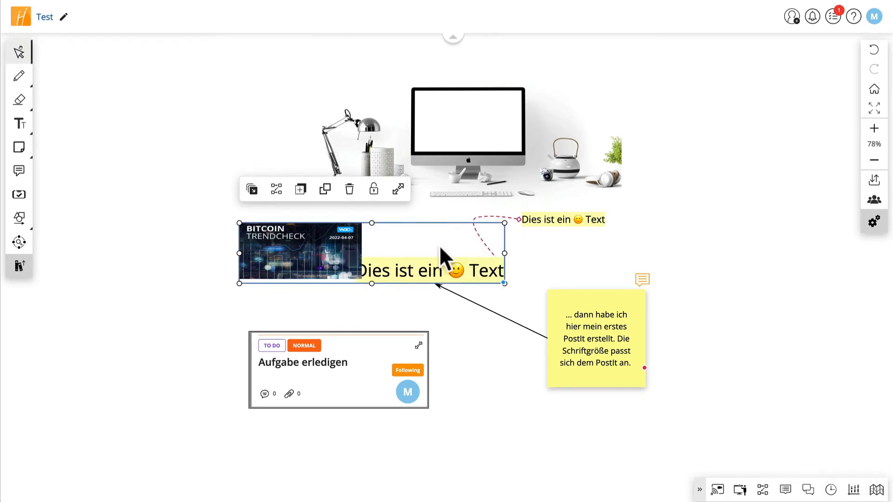
pyautogui.moveTo(319, 239); pyautogui.dragTo(219, 257)
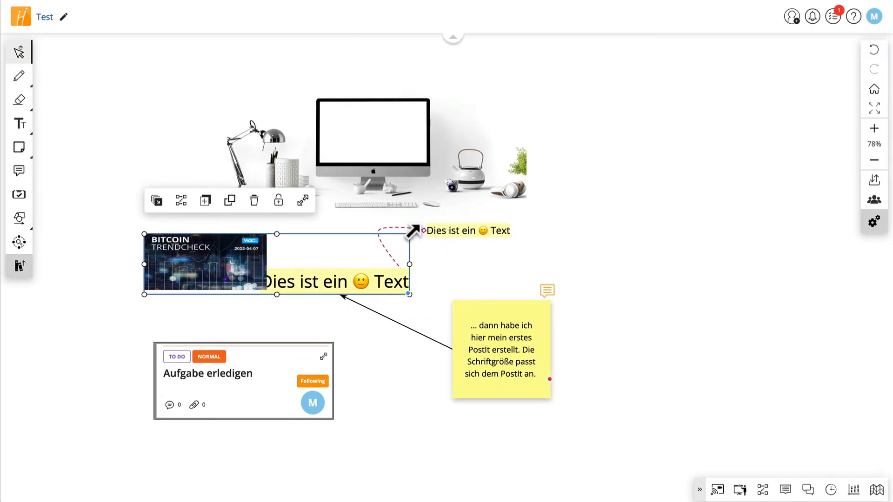
pyautogui.hotkey('ctrl', 'z')
pyautogui.moveTo(446, 235); pyautogui.dragTo(457, 236)
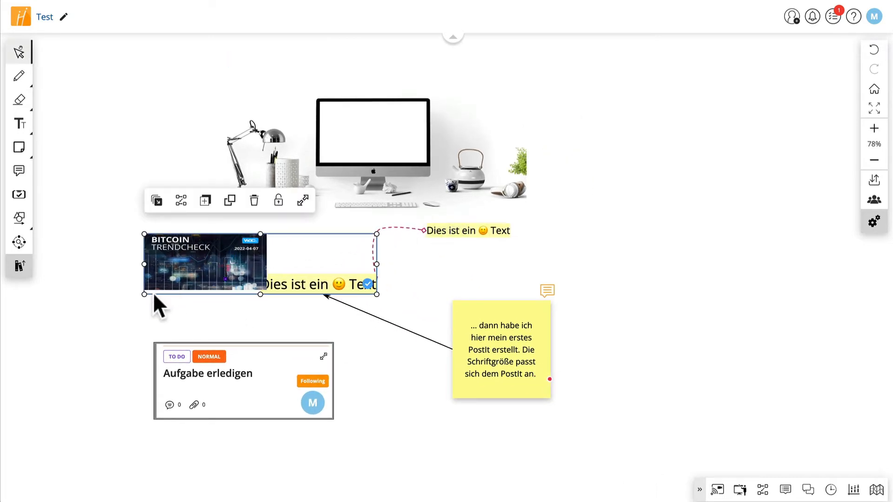
# - Resize the group so its text is smaller, and move the task card to leave more space below the picture
pyautogui.moveTo(142, 300); pyautogui.dragTo(227, 283)
pyautogui.moveTo(357, 268); pyautogui.dragTo(447, 177)
pyautogui.moveTo(292, 316); pyautogui.dragTo(275, 369)
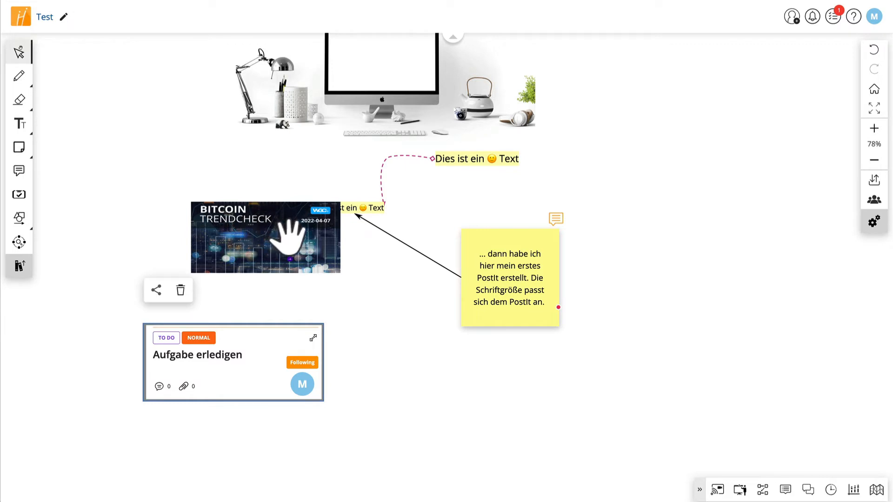
pyautogui.moveTo(300, 225); pyautogui.dragTo(383, 214)
pyautogui.click(427, 241)
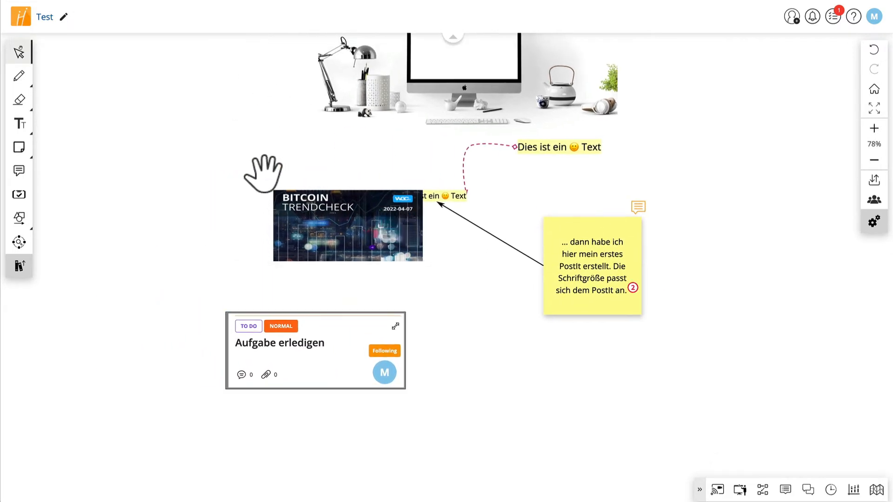
# - Create an empty sticky note on the Bitcoin picture twice, deleting it each time
pyautogui.doubleClick(328, 200)
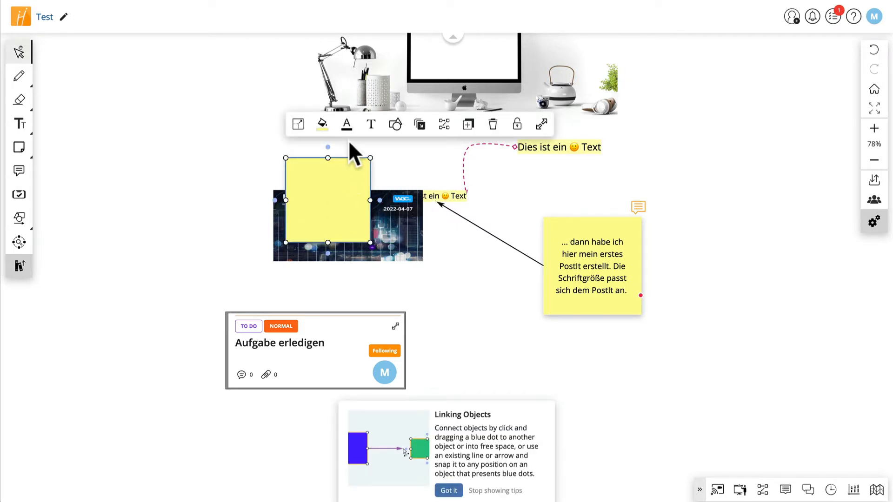
pyautogui.click(493, 124)
pyautogui.doubleClick(365, 222)
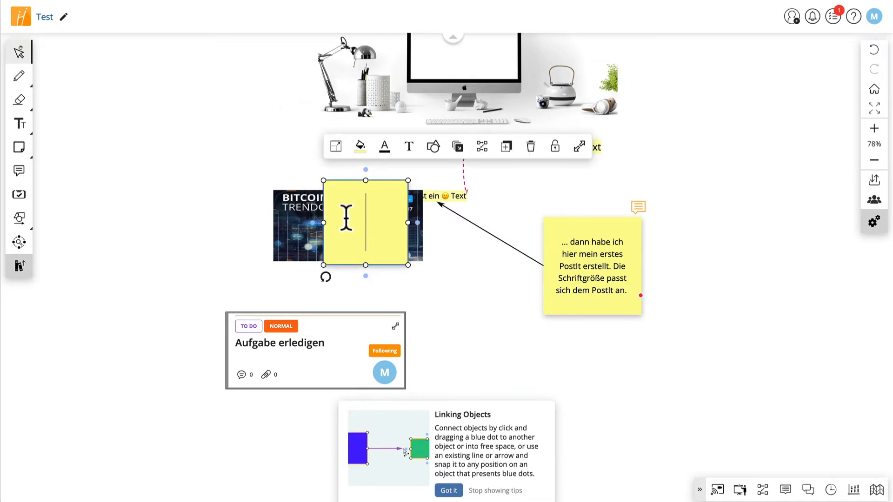
pyautogui.click(532, 148)
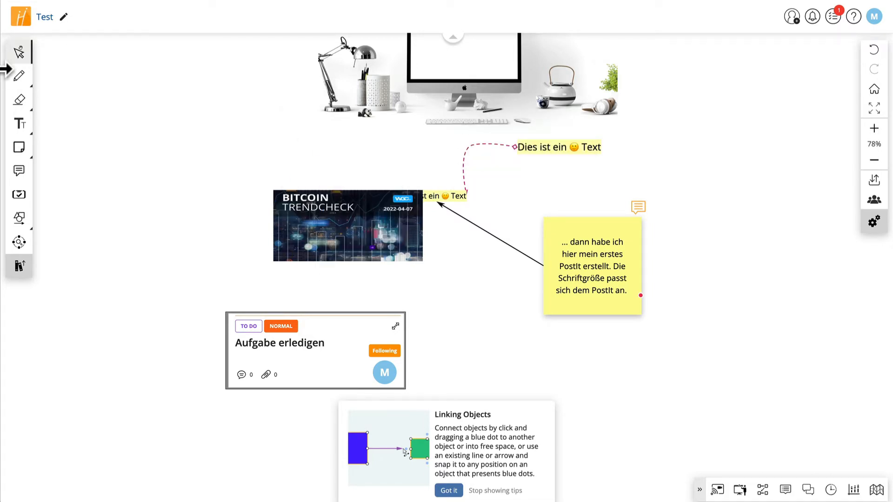
# - Switch to the selection tool, dismiss the Linking Objects tip and move the Bitcoin picture and text group higher above the task card
pyautogui.click(18, 53)
pyautogui.click(49, 55)
pyautogui.moveTo(364, 239); pyautogui.dragTo(440, 256)
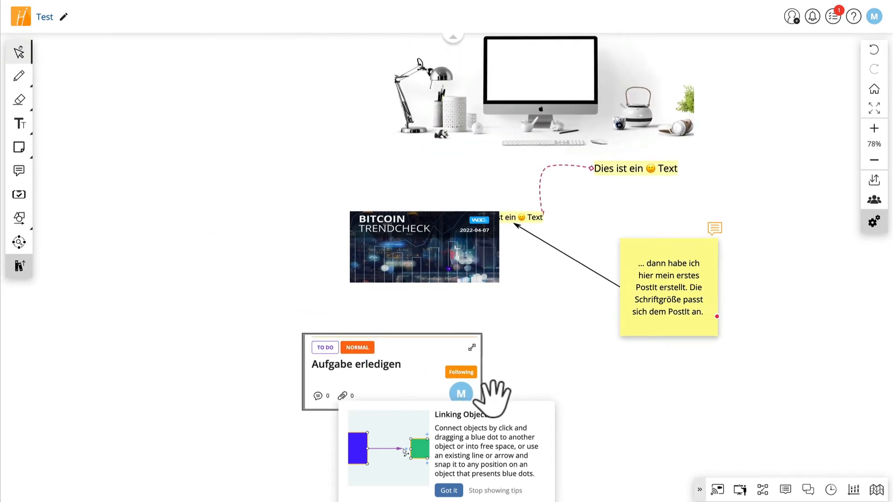
pyautogui.click(449, 491)
pyautogui.moveTo(520, 213); pyautogui.dragTo(436, 187)
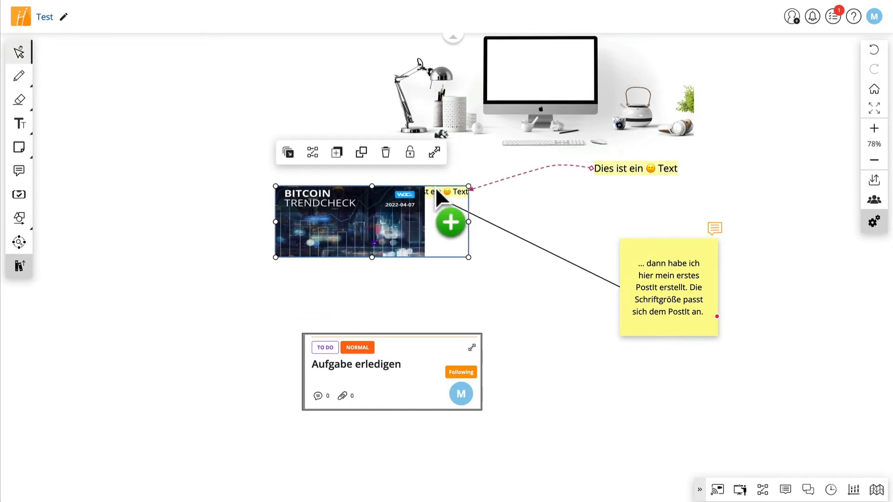
# - Ungroup the Bitcoin picture and the small text, and move the text clear of the picture, to its right
pyautogui.click(361, 154)
pyautogui.moveTo(391, 218)
pyautogui.mouseDown()
pyautogui.moveTo(332, 205)
pyautogui.moveTo(405, 217)
pyautogui.mouseUp()
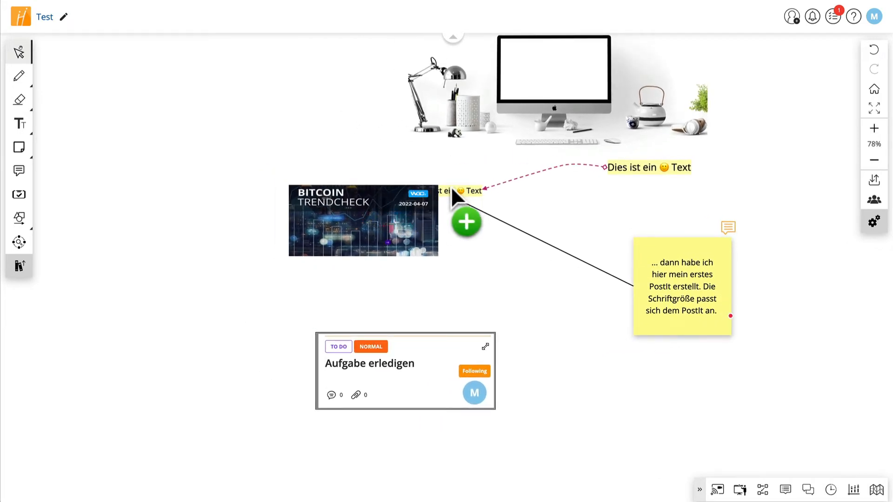
pyautogui.moveTo(443, 192); pyautogui.dragTo(479, 229)
pyautogui.moveTo(395, 203); pyautogui.dragTo(413, 190)
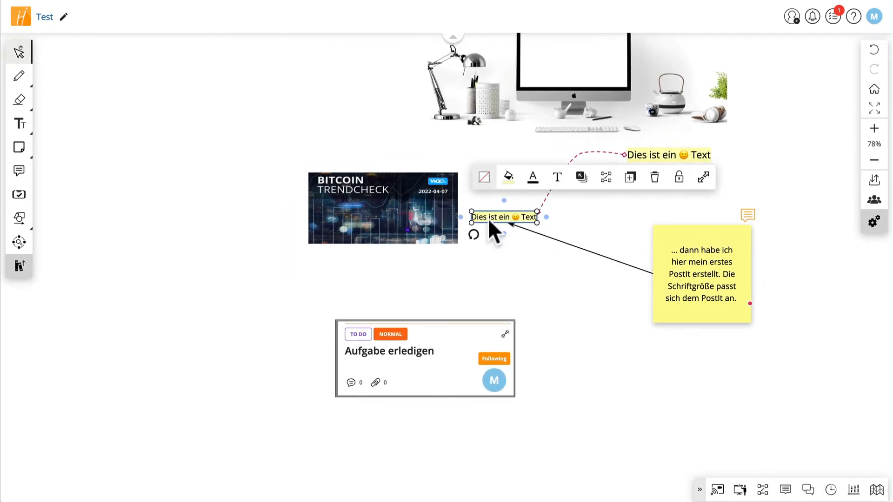
pyautogui.click(495, 255)
# - Reselect the selection tool, create an empty sticky note on the Bitcoin picture and delete it
pyautogui.click(25, 57)
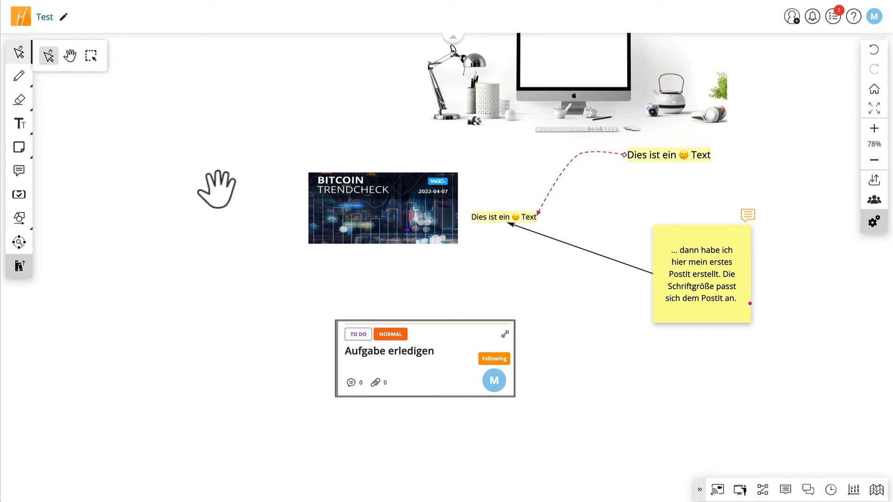
pyautogui.moveTo(333, 226); pyautogui.dragTo(312, 234)
pyautogui.moveTo(374, 222); pyautogui.dragTo(304, 247)
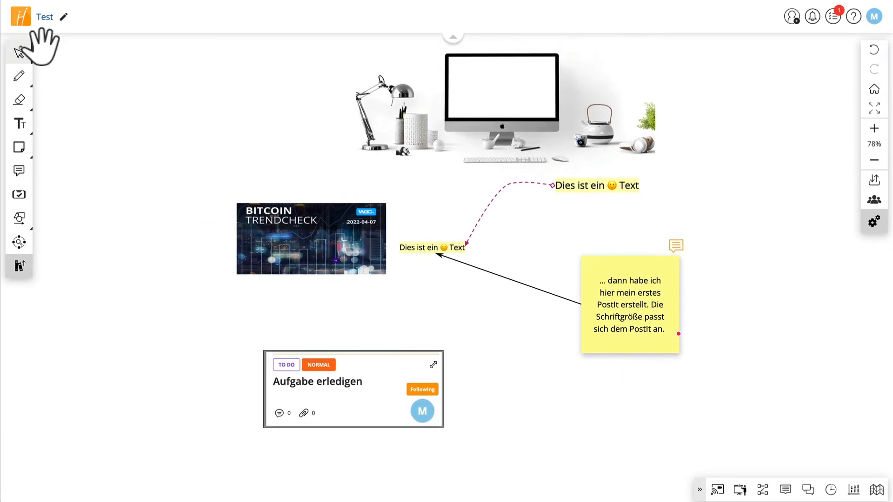
pyautogui.click(20, 53)
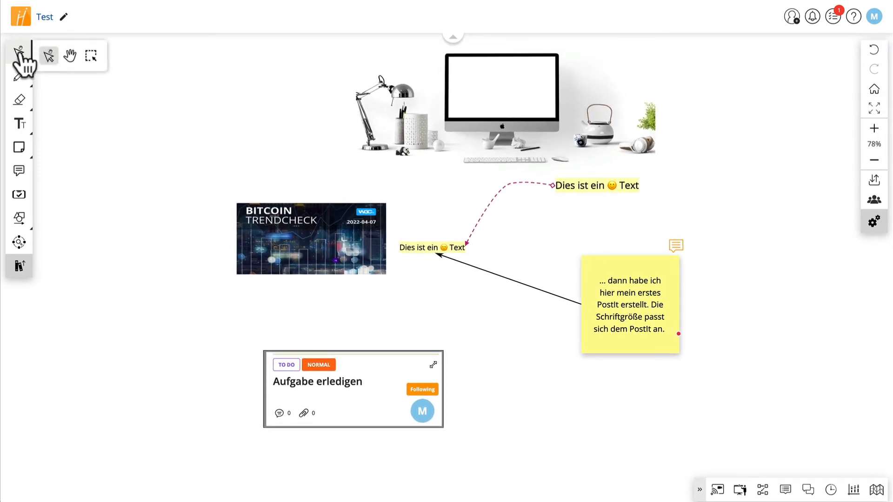
pyautogui.click(49, 54)
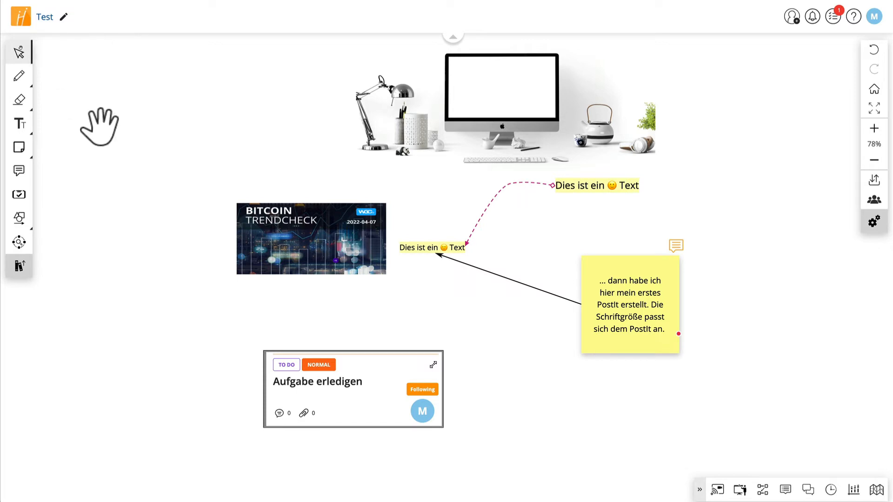
pyautogui.doubleClick(292, 243)
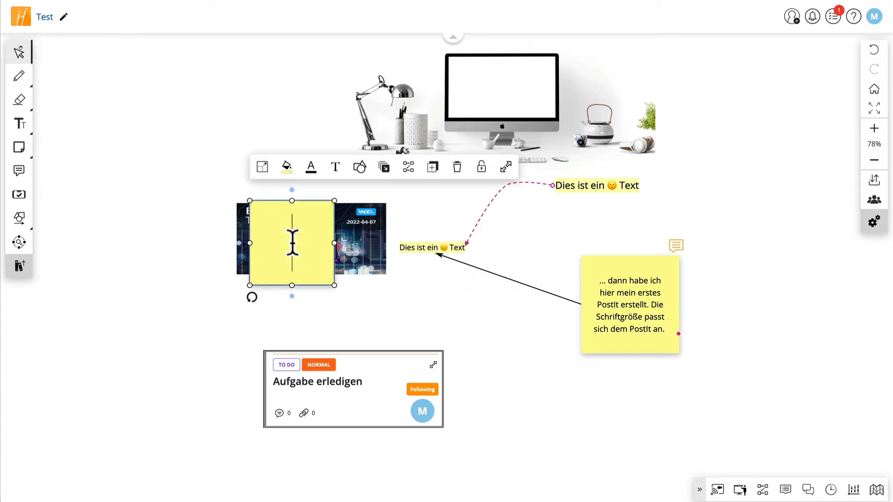
pyautogui.click(458, 167)
# - Select the small text, the yellow sticky note and the larger text one after another, and clear the selection
pyautogui.click(420, 249)
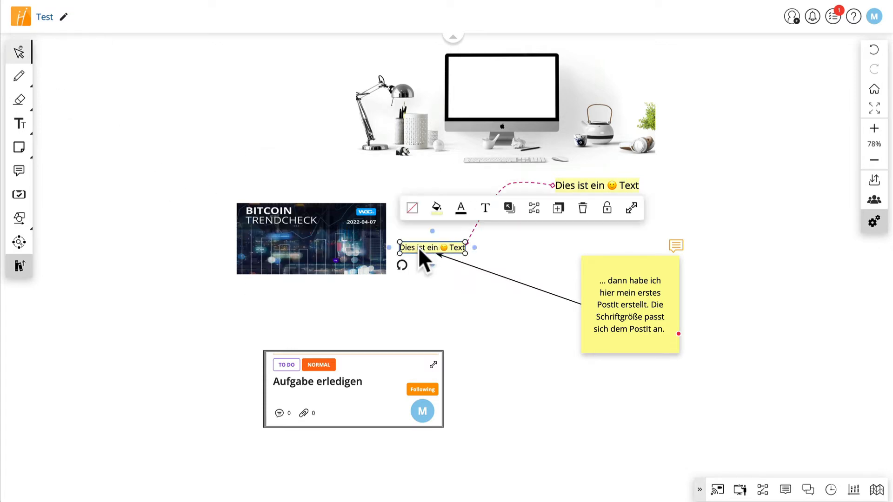
pyautogui.click(640, 303)
pyautogui.click(613, 184)
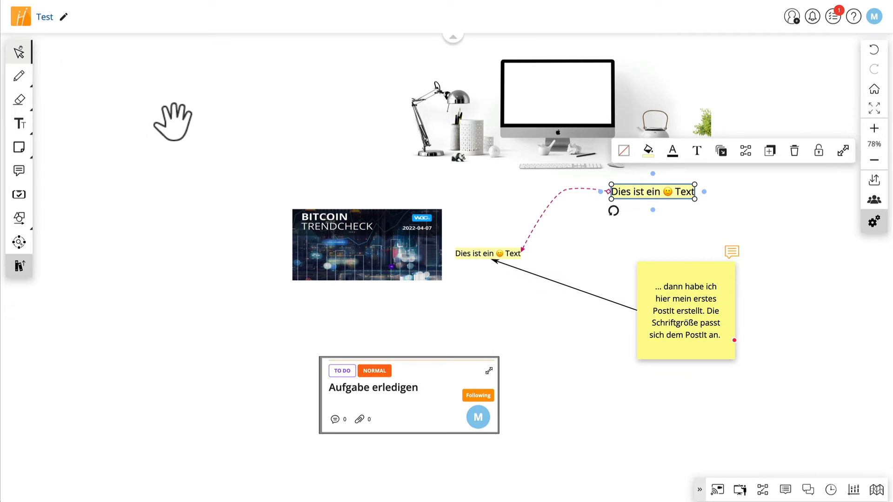
pyautogui.click(173, 121)
# - Area-select the Bitcoin picture, enlarge it slightly and move it left so it stays clear of the small text
pyautogui.click(21, 53)
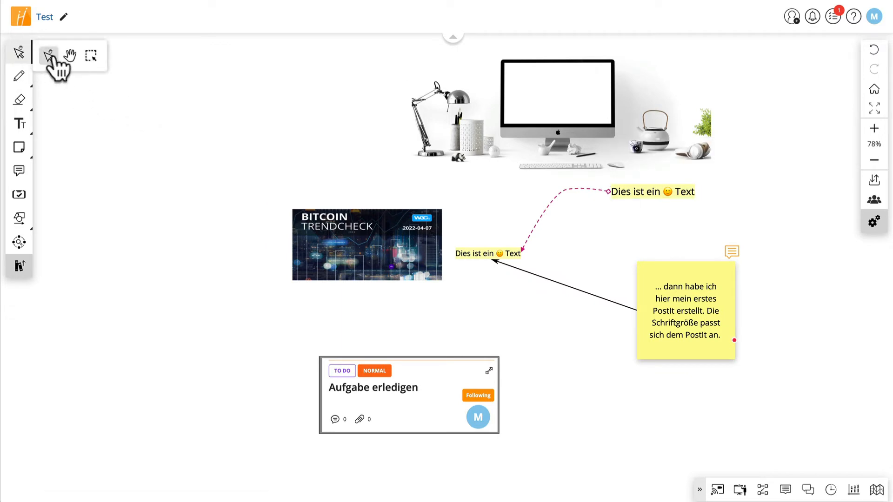
pyautogui.click(92, 66)
pyautogui.moveTo(259, 188); pyautogui.dragTo(448, 312)
pyautogui.moveTo(397, 253); pyautogui.dragTo(329, 255)
pyautogui.moveTo(273, 264); pyautogui.dragTo(244, 346)
pyautogui.moveTo(327, 257); pyautogui.dragTo(347, 261)
pyautogui.click(467, 303)
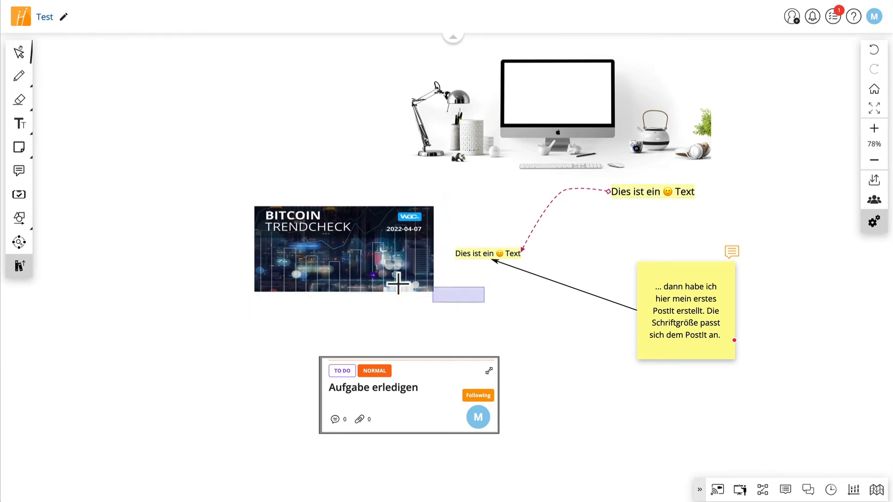
# - Switch back to the selection tool and select the small text, sticky note, desk picture and Bitcoin picture in turn
pyautogui.click(25, 60)
pyautogui.click(60, 56)
pyautogui.moveTo(365, 165); pyautogui.dragTo(333, 187)
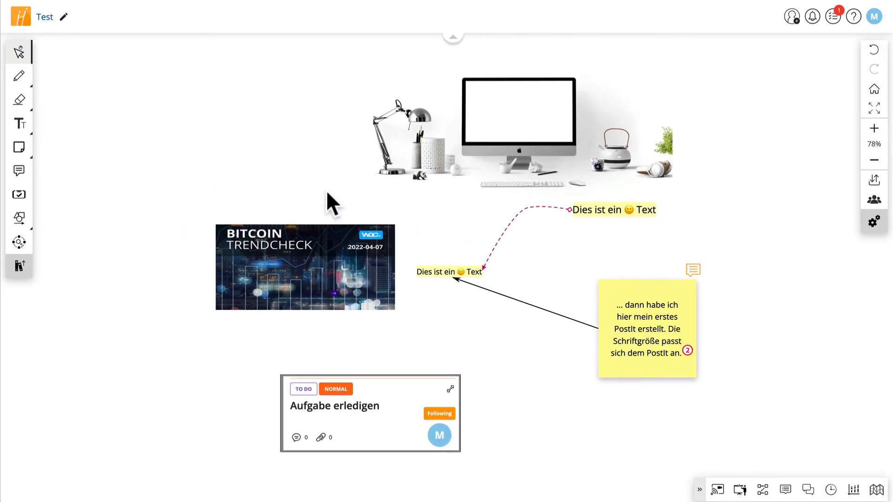
pyautogui.moveTo(369, 253); pyautogui.dragTo(387, 256)
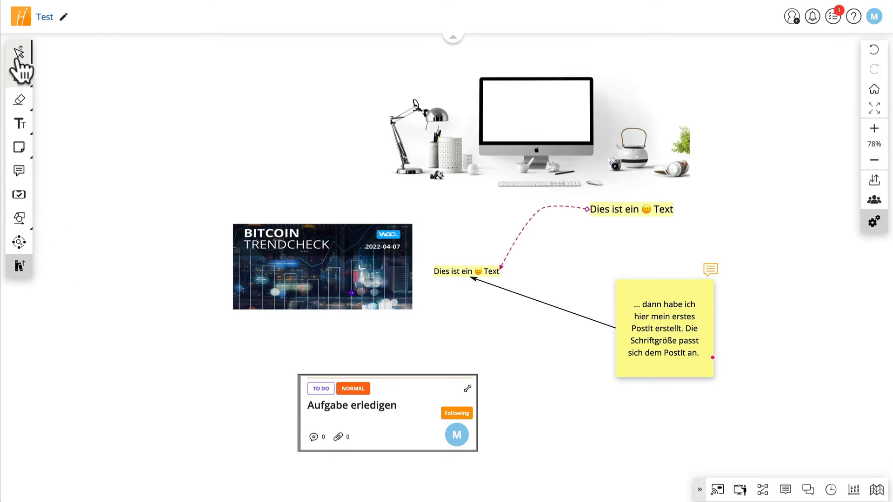
pyautogui.click(460, 271)
pyautogui.click(685, 359)
pyautogui.click(550, 144)
pyautogui.click(309, 251)
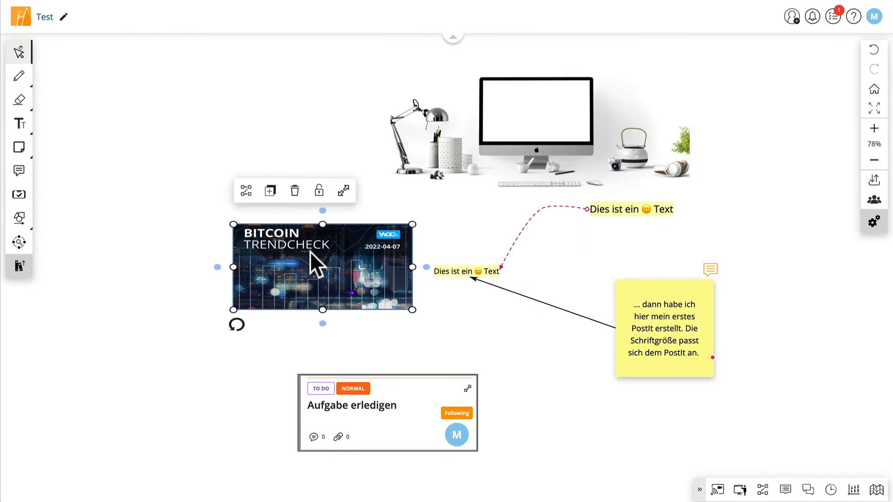
# - Move the Bitcoin picture up beside the small text, and shift the task card up and to the left below it
pyautogui.click(127, 283)
pyautogui.click(266, 259)
pyautogui.click(187, 281)
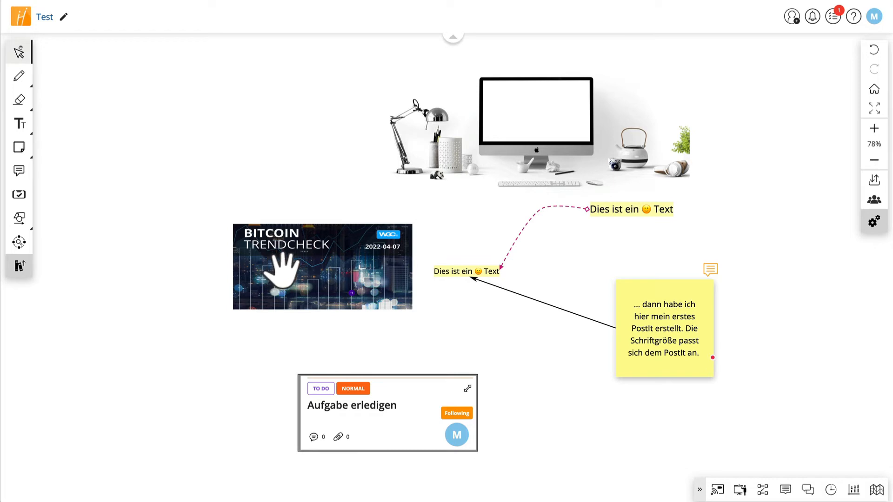
pyautogui.click(258, 239)
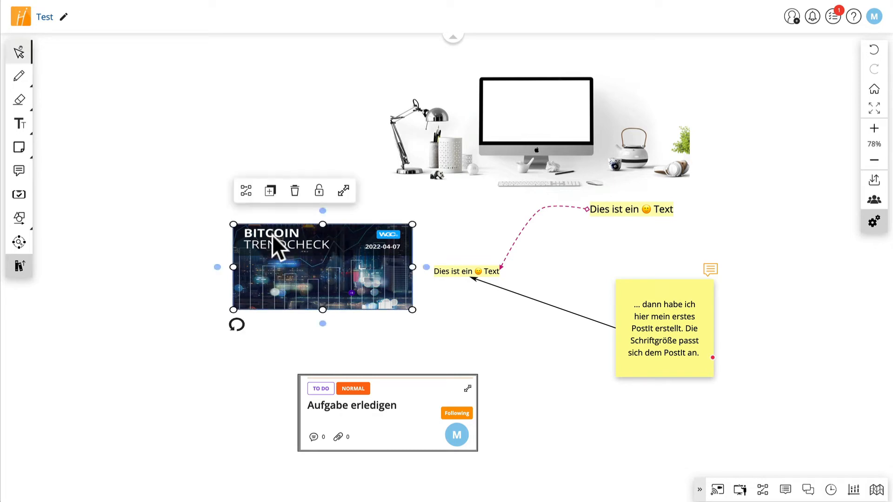
pyautogui.moveTo(278, 240); pyautogui.dragTo(294, 224)
pyautogui.click(401, 403)
pyautogui.moveTo(401, 403); pyautogui.dragTo(378, 381)
pyautogui.moveTo(454, 316); pyautogui.dragTo(437, 292)
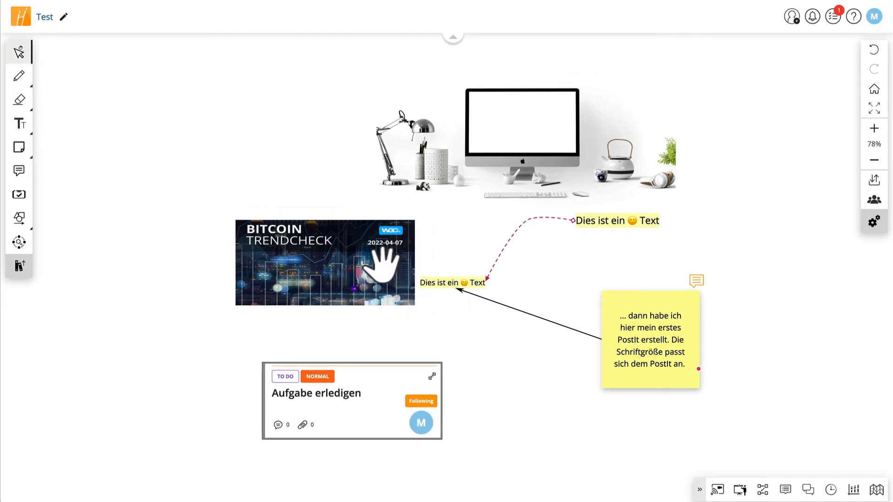
pyautogui.moveTo(371, 271); pyautogui.dragTo(373, 281)
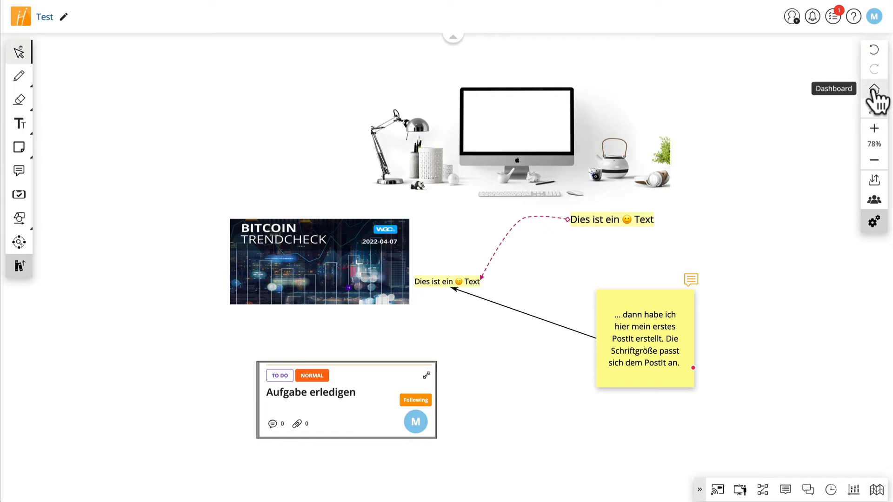
# - Look at the attendees list and the board settings, including the sticky note defaults and text object defaults
pyautogui.click(874, 160)
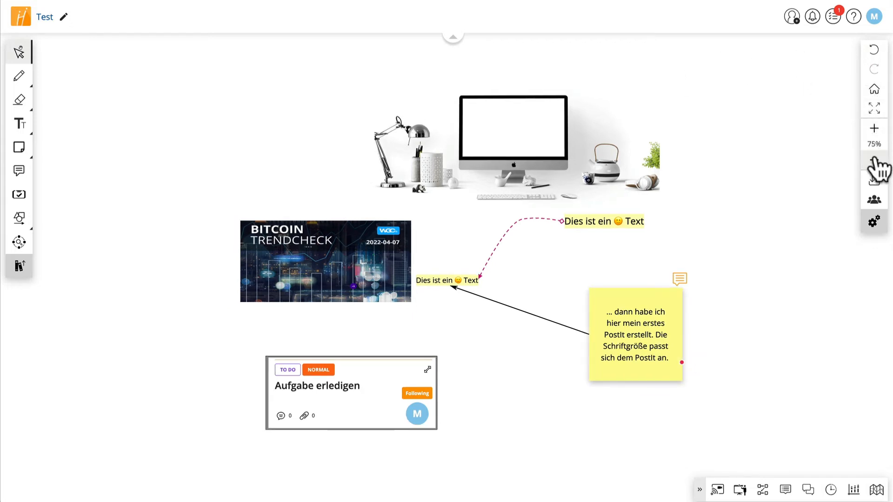
pyautogui.click(875, 201)
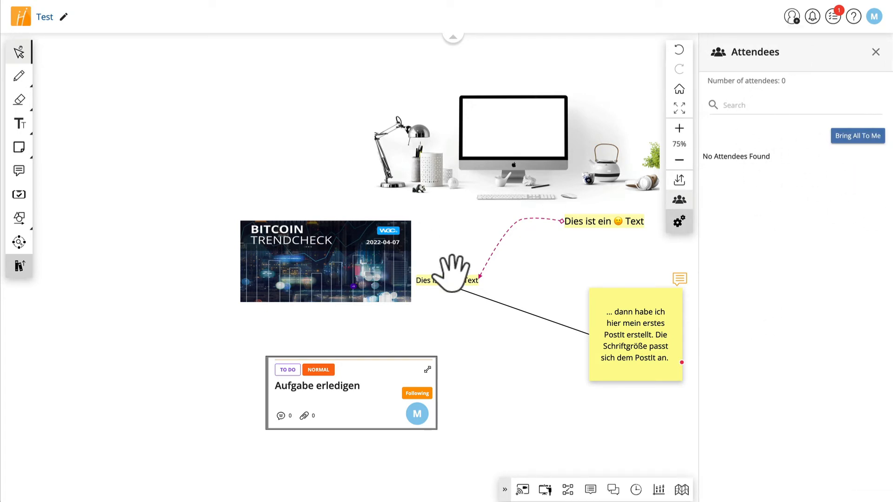
pyautogui.click(679, 223)
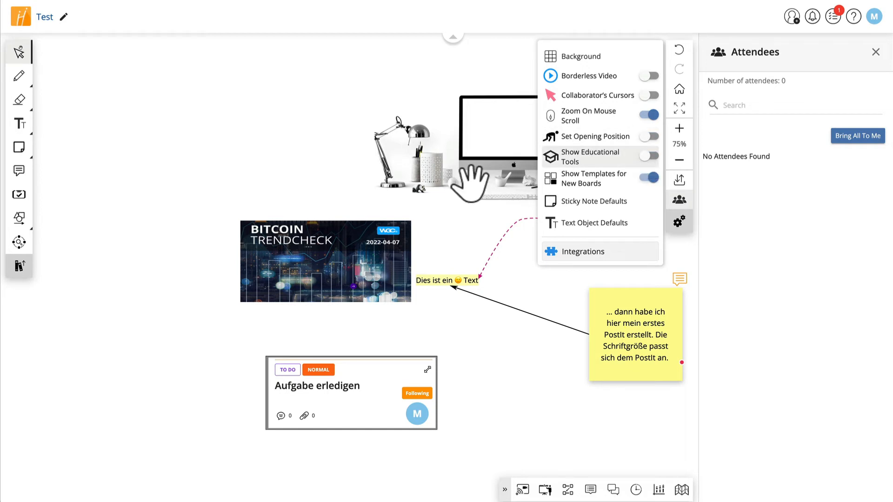
pyautogui.click(590, 205)
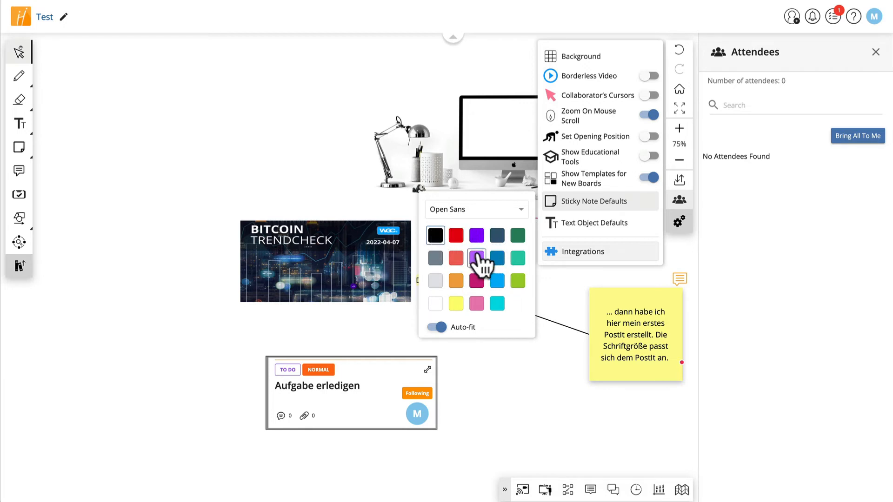
pyautogui.click(601, 227)
# - Look through the services available as integrations and close the list
pyautogui.click(597, 251)
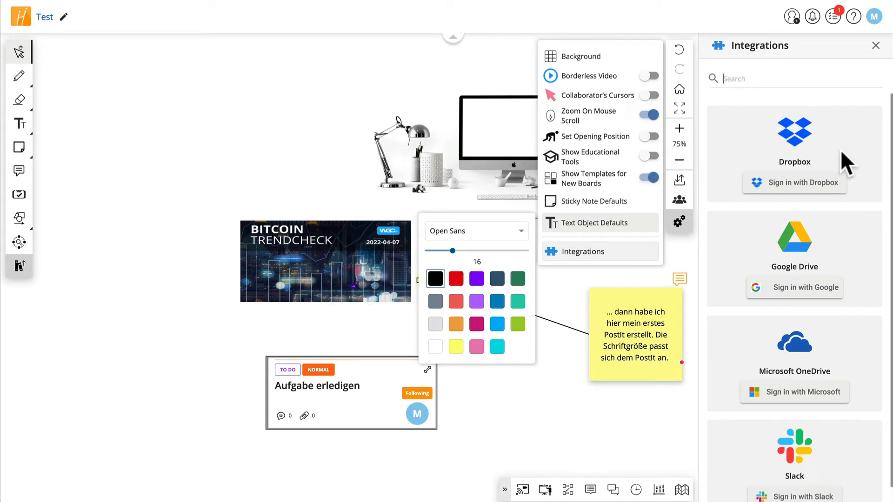
pyautogui.scroll(-1, 838, 260)
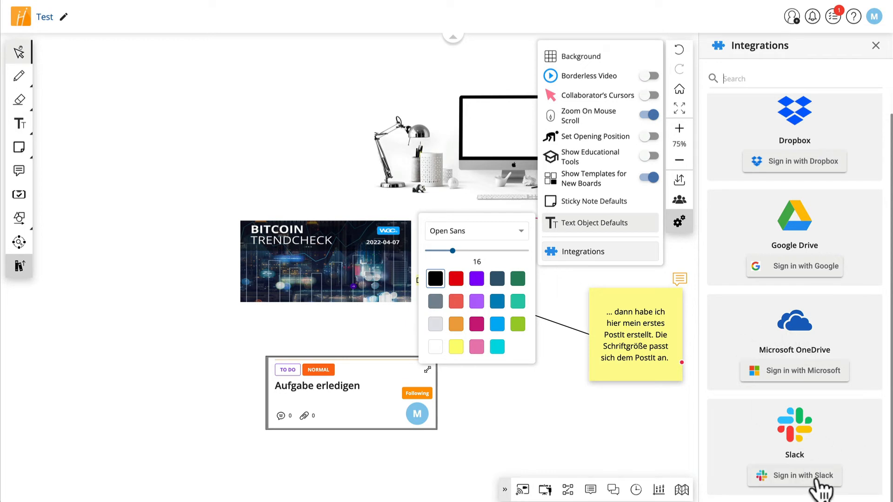
pyautogui.click(875, 45)
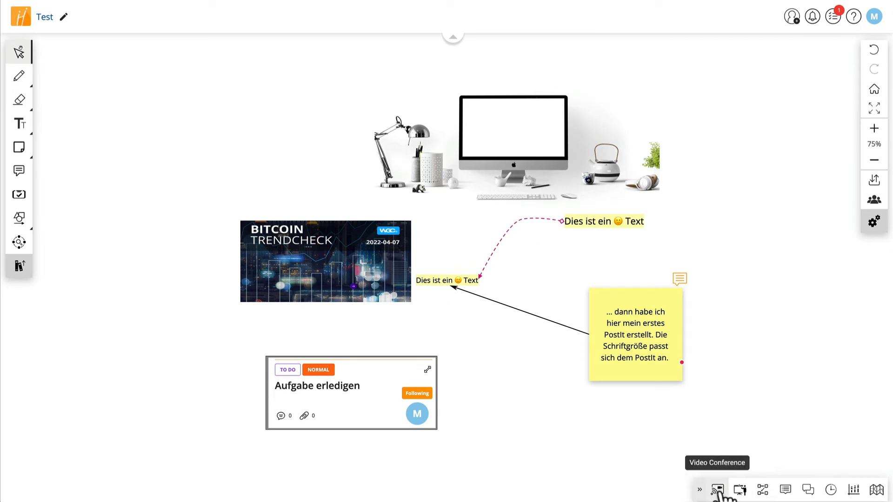
# - Open and cancel the video conference start dialog, and continue past the presentation mode pre-requisites
pyautogui.click(717, 490)
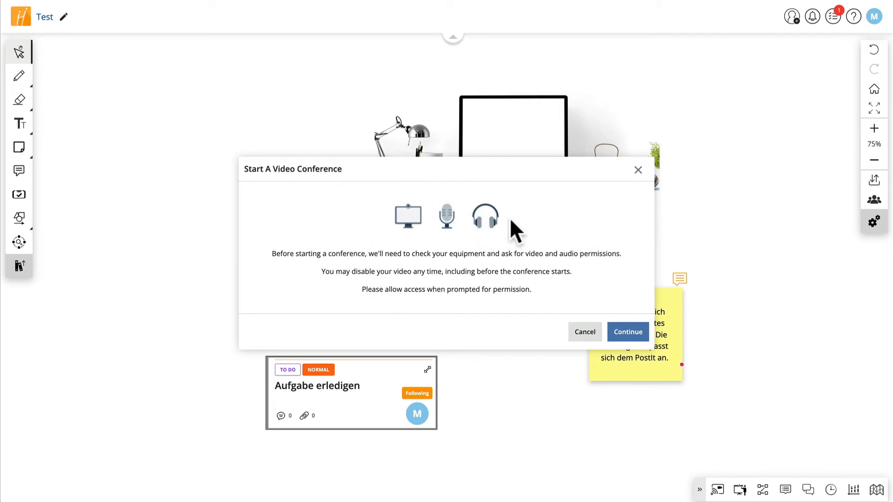
pyautogui.click(585, 331)
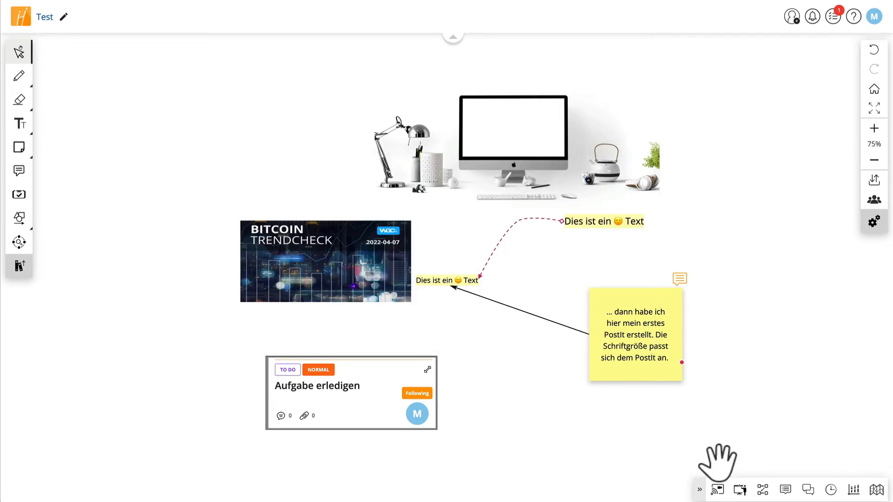
pyautogui.click(740, 490)
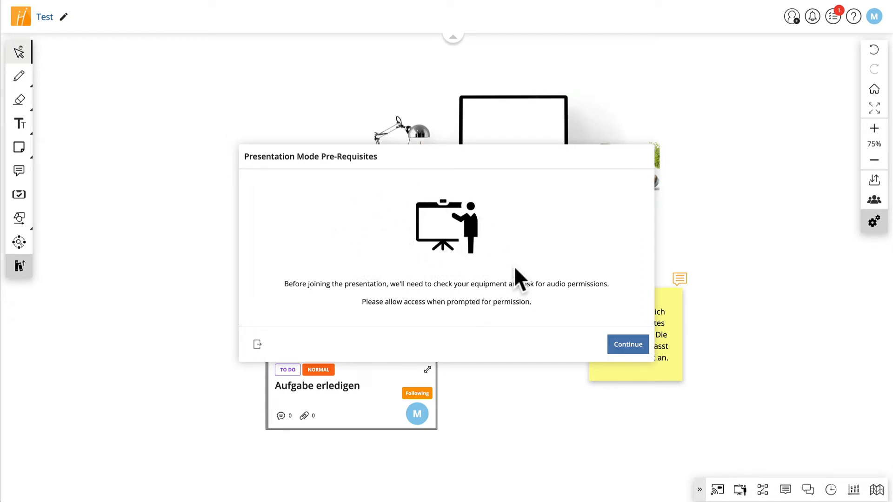
pyautogui.click(636, 346)
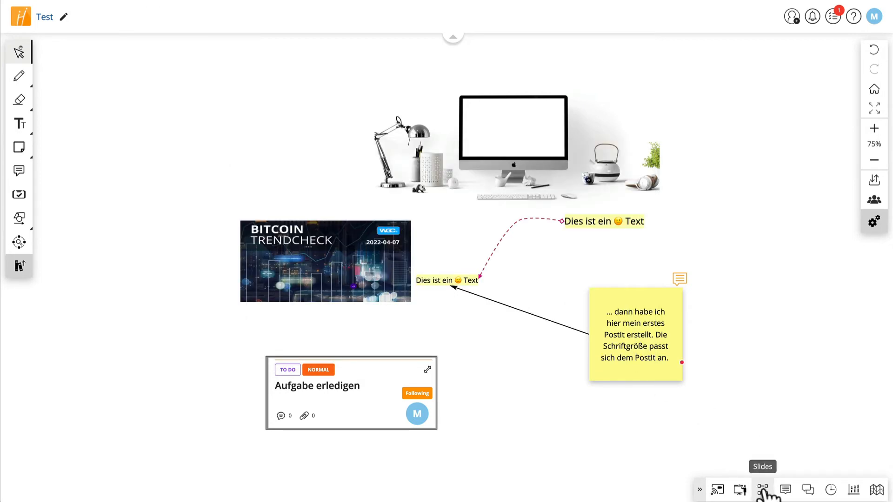
# - Open the slide presentations, try to create a slide, examine the board at different views and close the slide presentations
pyautogui.click(762, 489)
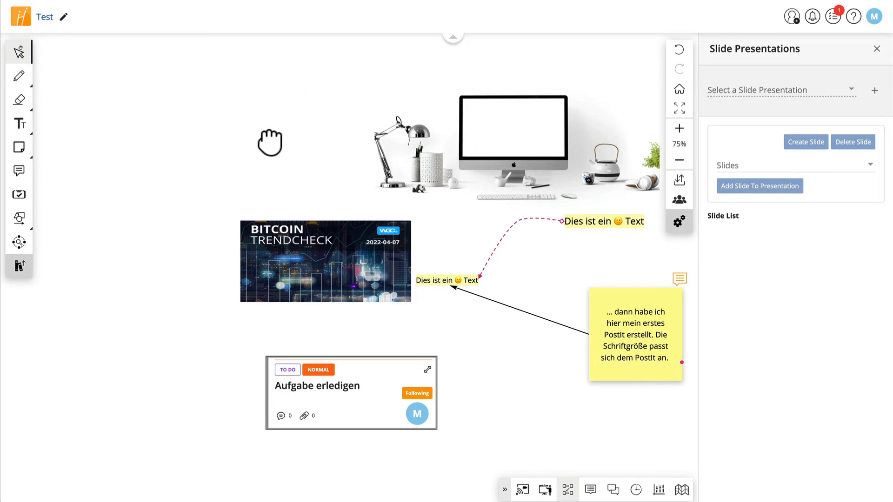
pyautogui.moveTo(310, 141); pyautogui.dragTo(228, 136)
pyautogui.click(821, 142)
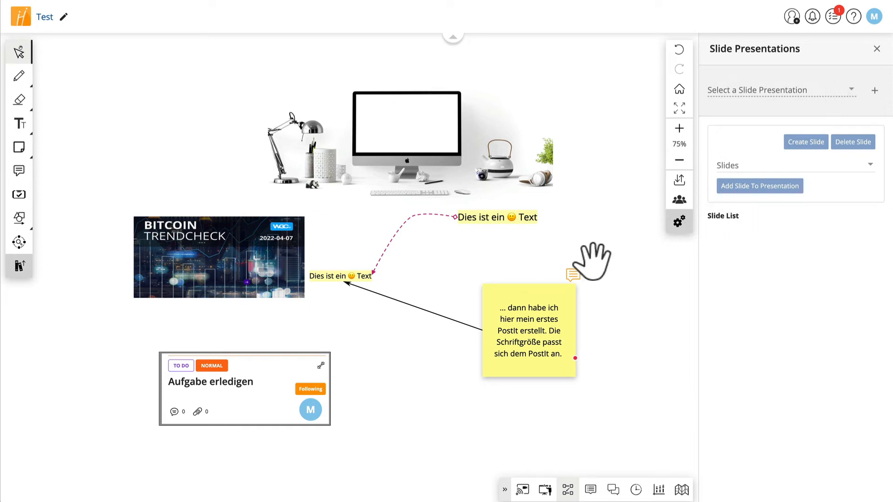
pyautogui.scroll(-1, 558, 263)
pyautogui.scroll(5, 299, 294)
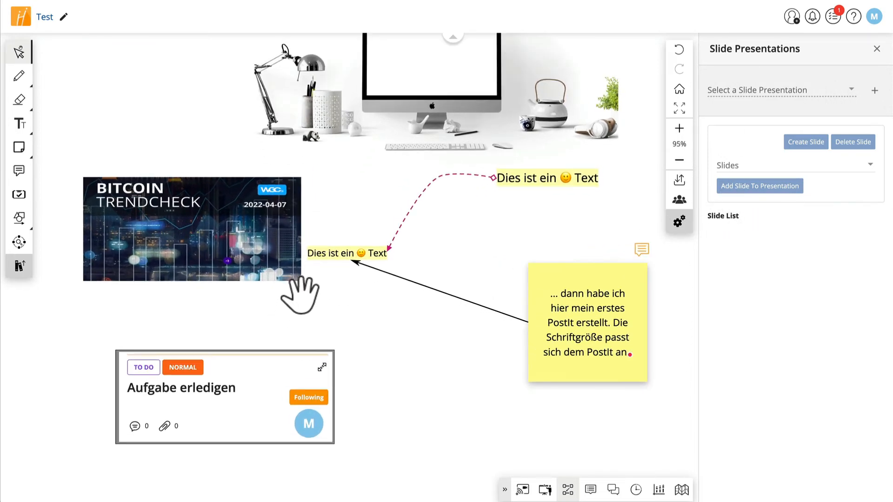
pyautogui.scroll(-5, 299, 291)
pyautogui.moveTo(369, 284); pyautogui.dragTo(406, 278)
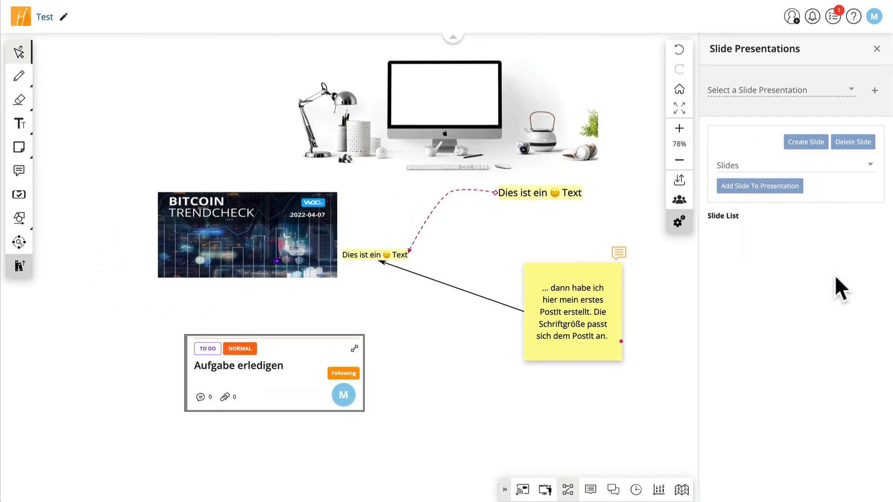
pyautogui.scroll(-1, 545, 359)
pyautogui.scroll(-2, 548, 349)
pyautogui.moveTo(485, 425); pyautogui.dragTo(503, 336)
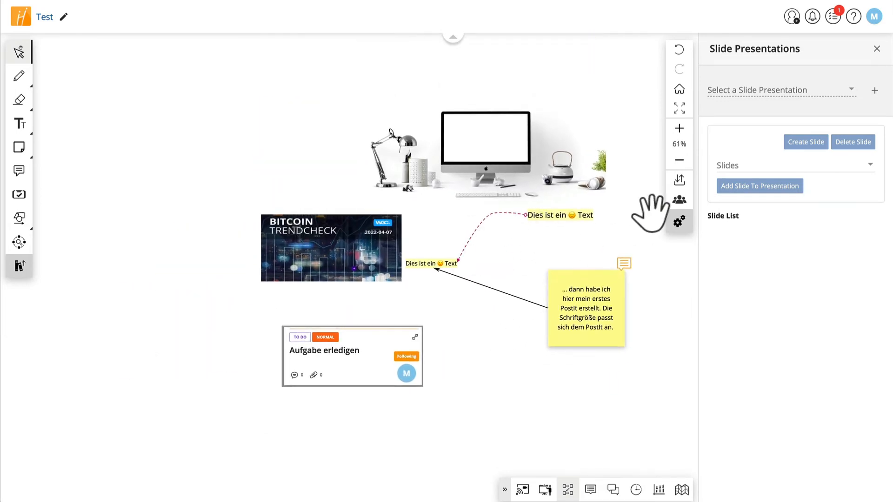
pyautogui.click(878, 49)
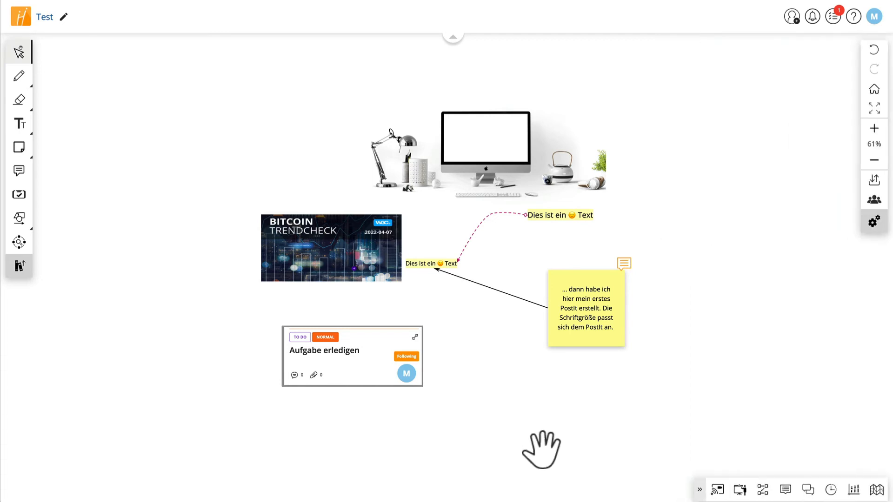
# - Look at the board's comments and the chat
pyautogui.click(786, 491)
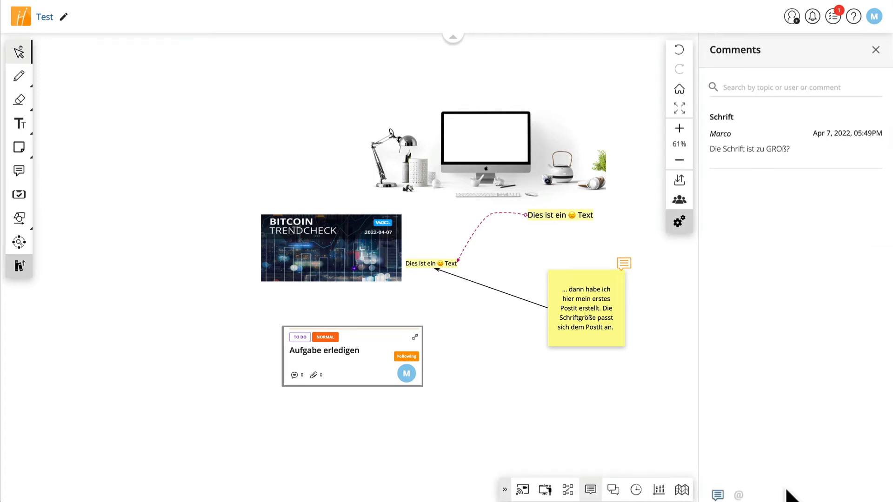
pyautogui.click(613, 489)
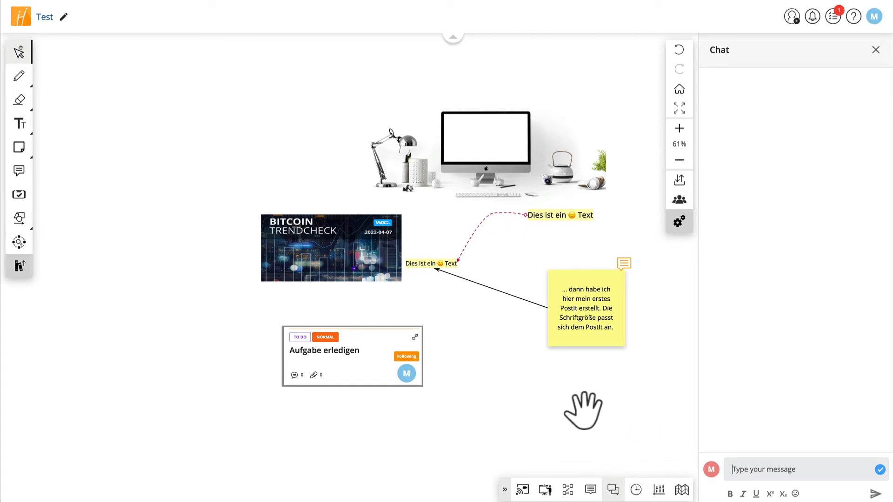
# - Start a 5-minute task timer with sound notification, stop it and close the timer
pyautogui.click(635, 489)
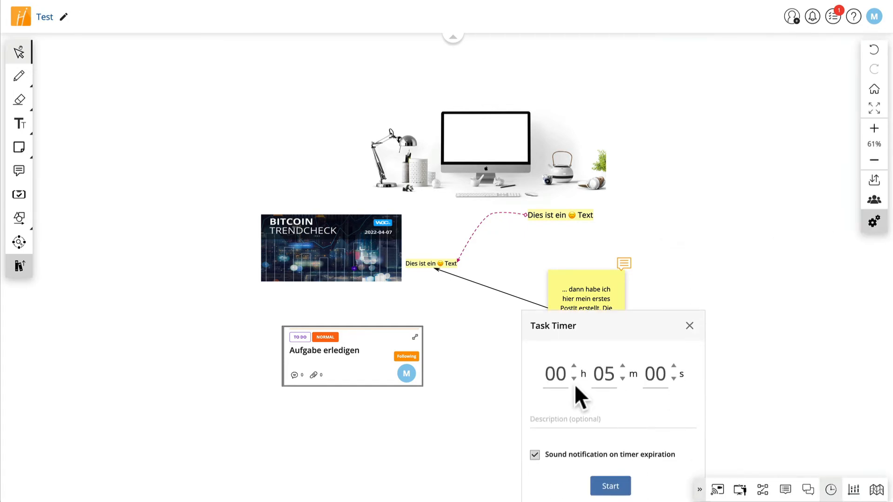
pyautogui.click(600, 488)
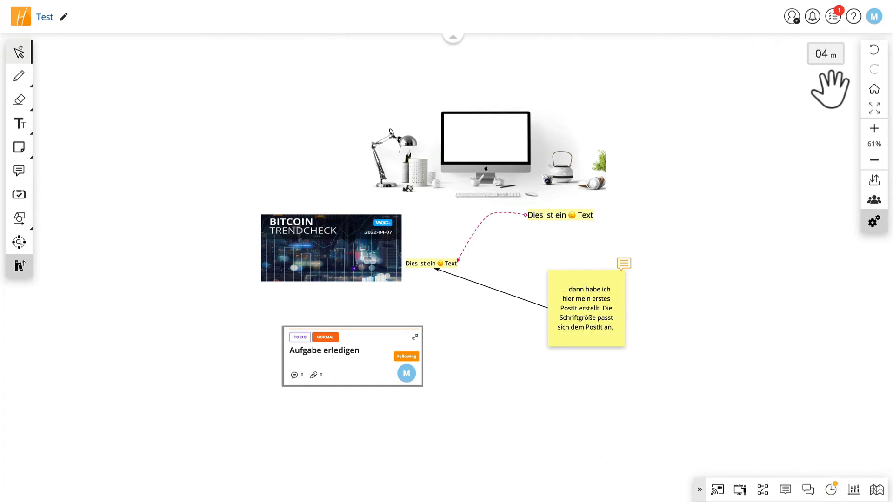
pyautogui.click(829, 493)
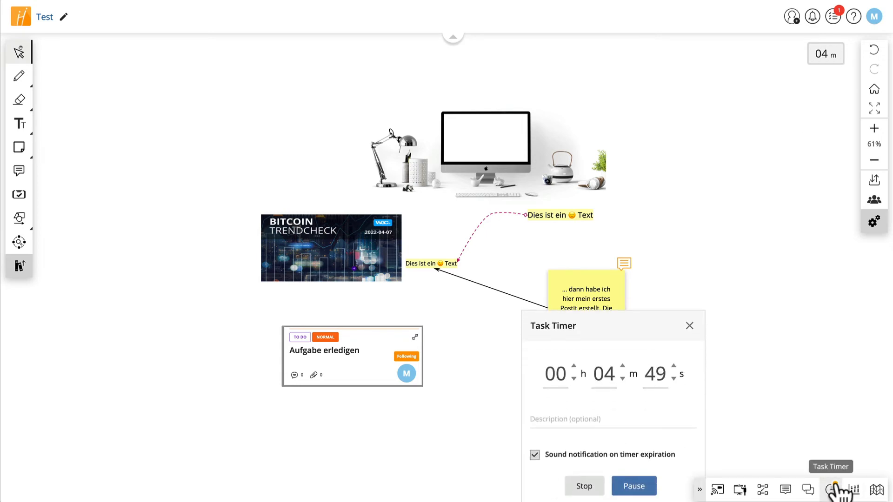
pyautogui.click(587, 486)
pyautogui.click(689, 325)
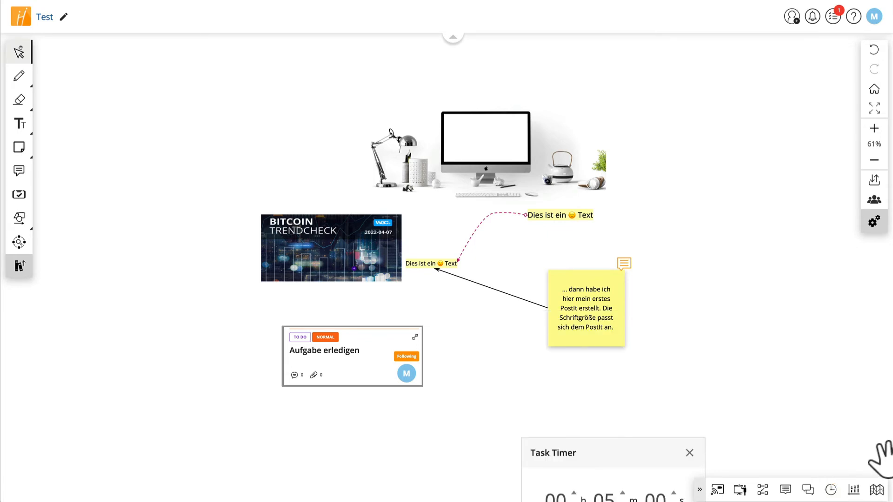
# - Look at the poll history, show the board's minimap and close the poll history
pyautogui.click(854, 489)
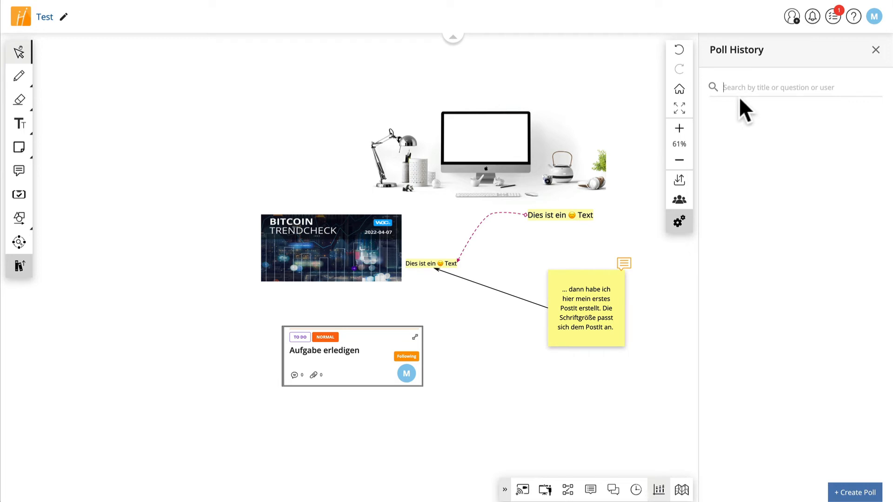
pyautogui.click(681, 490)
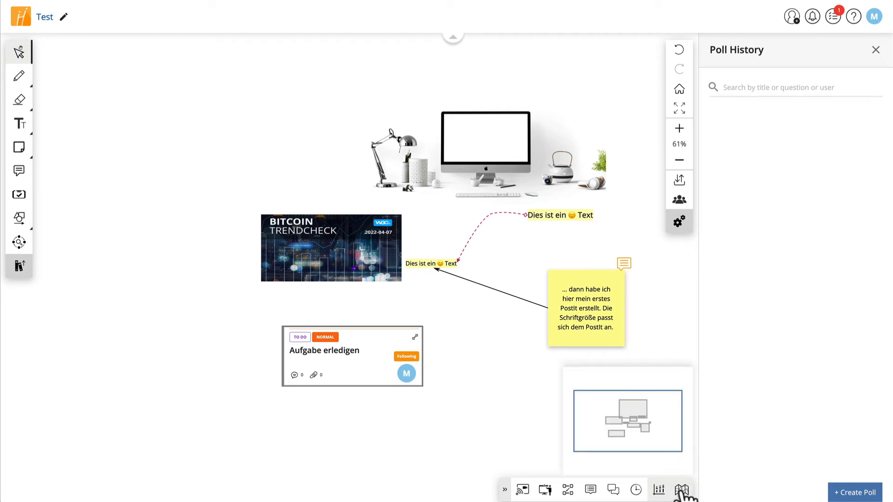
pyautogui.click(876, 49)
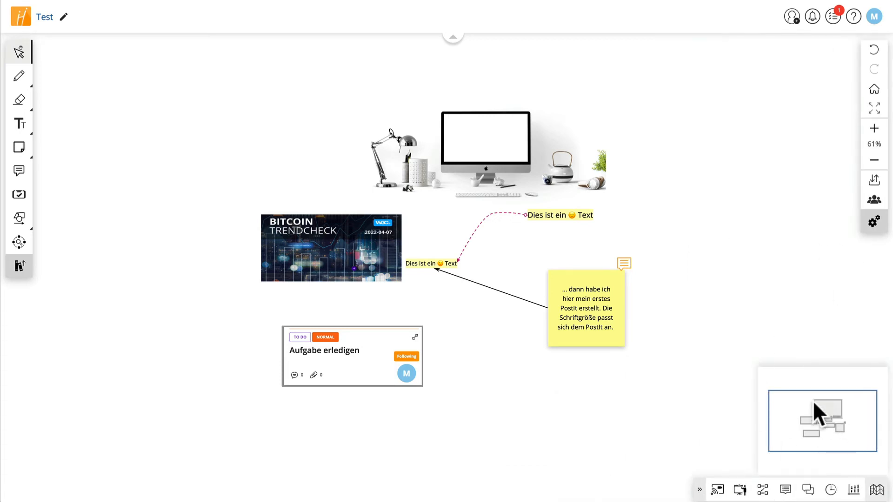
# - Move around the Test board using the minimap and hide the minimap
pyautogui.moveTo(824, 423)
pyautogui.mouseDown()
pyautogui.moveTo(816, 431)
pyautogui.moveTo(833, 420)
pyautogui.moveTo(797, 423)
pyautogui.moveTo(832, 416)
pyautogui.moveTo(812, 422)
pyautogui.moveTo(810, 412)
pyautogui.moveTo(859, 439)
pyautogui.moveTo(792, 395)
pyautogui.moveTo(863, 465)
pyautogui.moveTo(817, 401)
pyautogui.moveTo(803, 423)
pyautogui.moveTo(833, 424)
pyautogui.moveTo(819, 422)
pyautogui.moveTo(829, 417)
pyautogui.mouseUp()
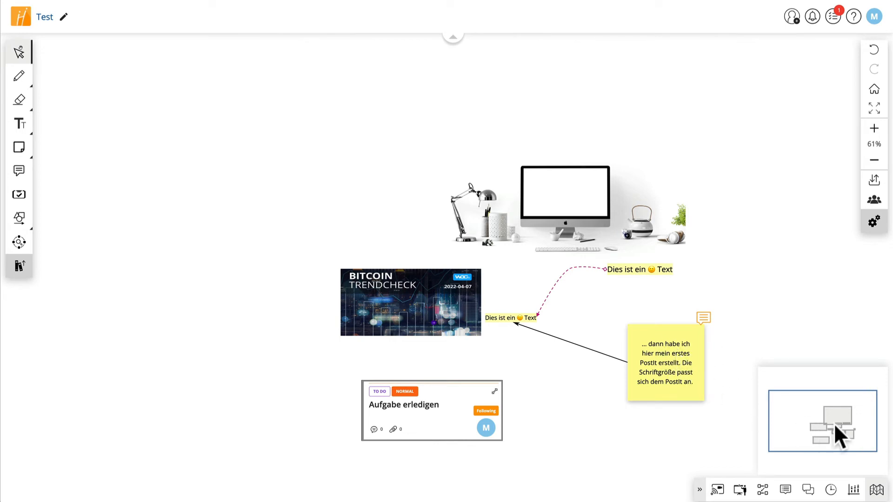
pyautogui.moveTo(812, 414); pyautogui.dragTo(782, 407)
pyautogui.moveTo(825, 424)
pyautogui.mouseDown()
pyautogui.moveTo(870, 422)
pyautogui.moveTo(749, 373)
pyautogui.moveTo(787, 448)
pyautogui.moveTo(824, 419)
pyautogui.mouseUp()
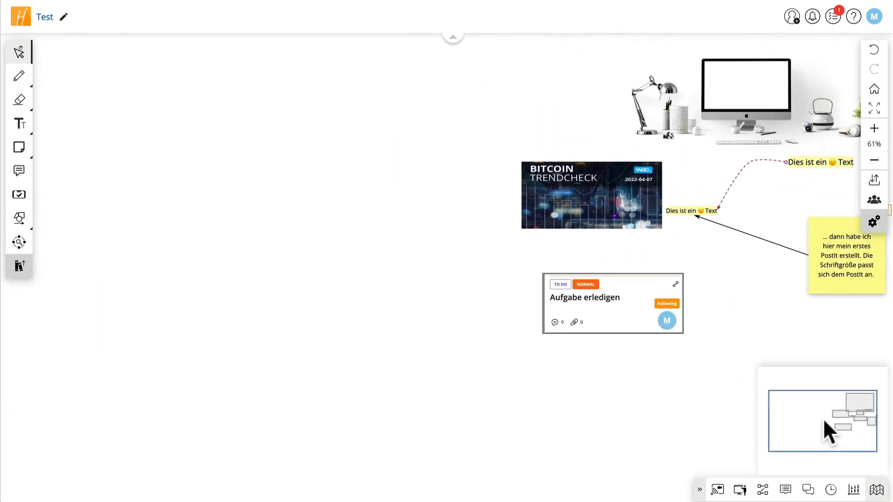
pyautogui.click(876, 490)
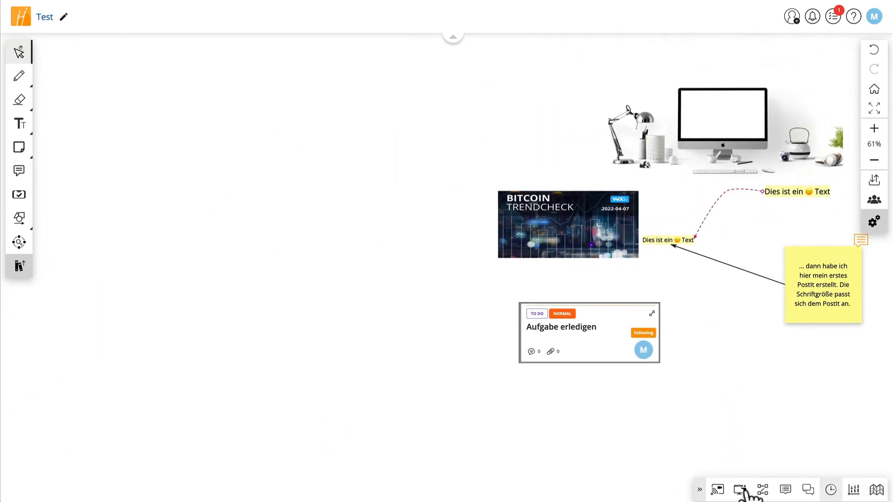
pyautogui.click(700, 492)
pyautogui.moveTo(766, 377); pyautogui.dragTo(575, 382)
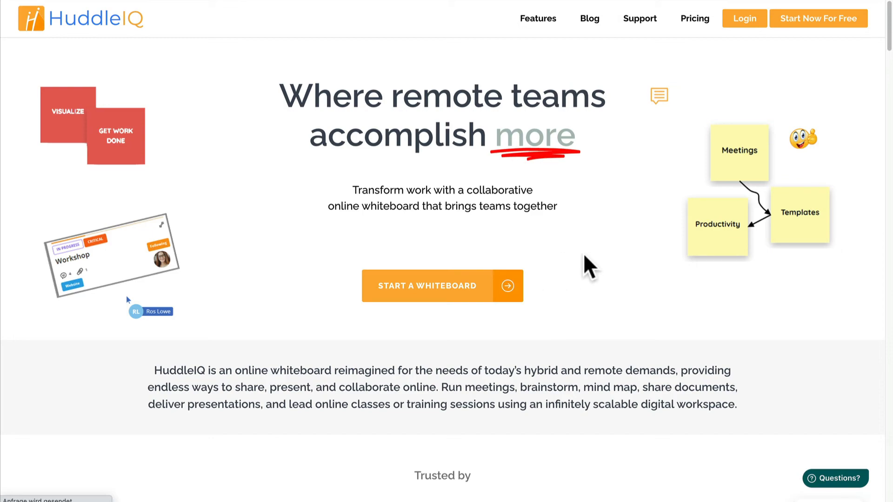
# - Look through the HuddleIQ website's homepage, from the introduction down to the Presentations and Education section
pyautogui.scroll(-10, 637, 270)
pyautogui.scroll(2, 646, 255)
pyautogui.scroll(-5, 646, 255)
pyautogui.scroll(-2, 645, 255)
pyautogui.scroll(-5, 755, 307)
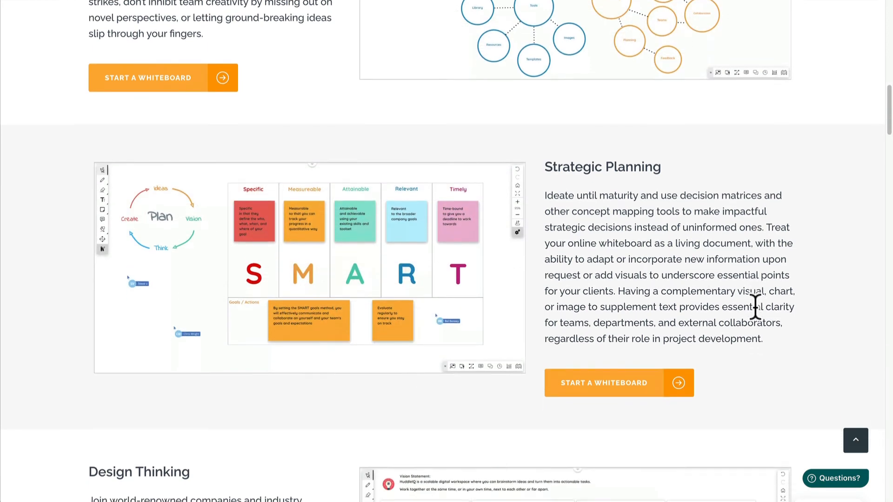
pyautogui.scroll(-5, 756, 307)
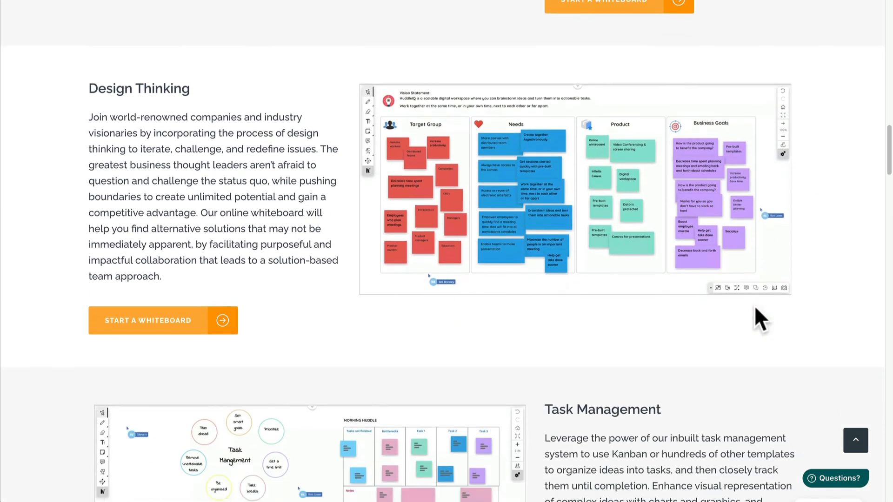
pyautogui.scroll(-4, 756, 308)
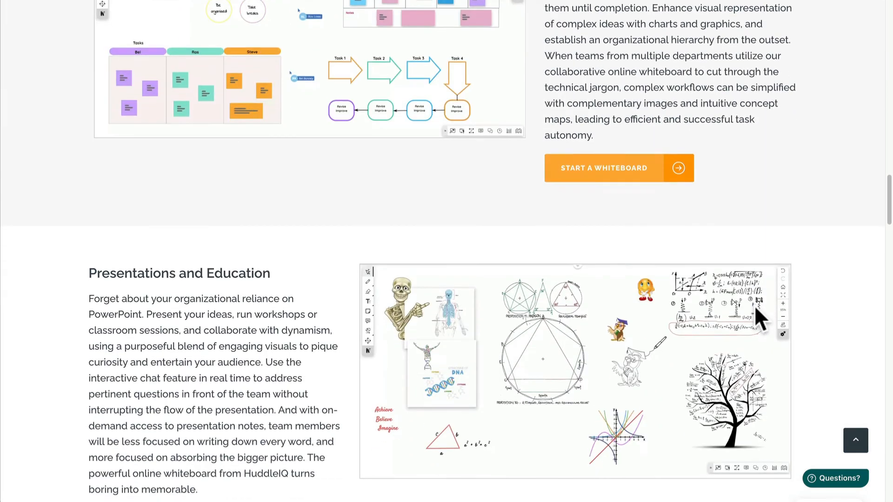
pyautogui.scroll(-1, 756, 308)
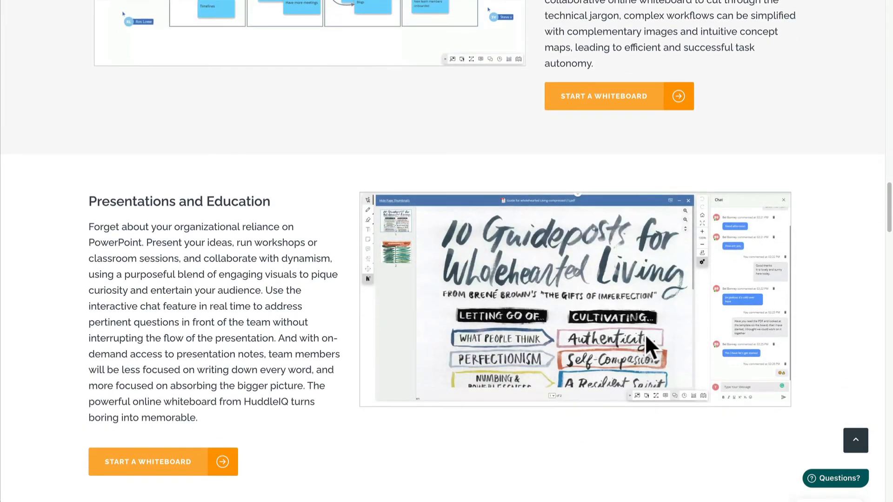